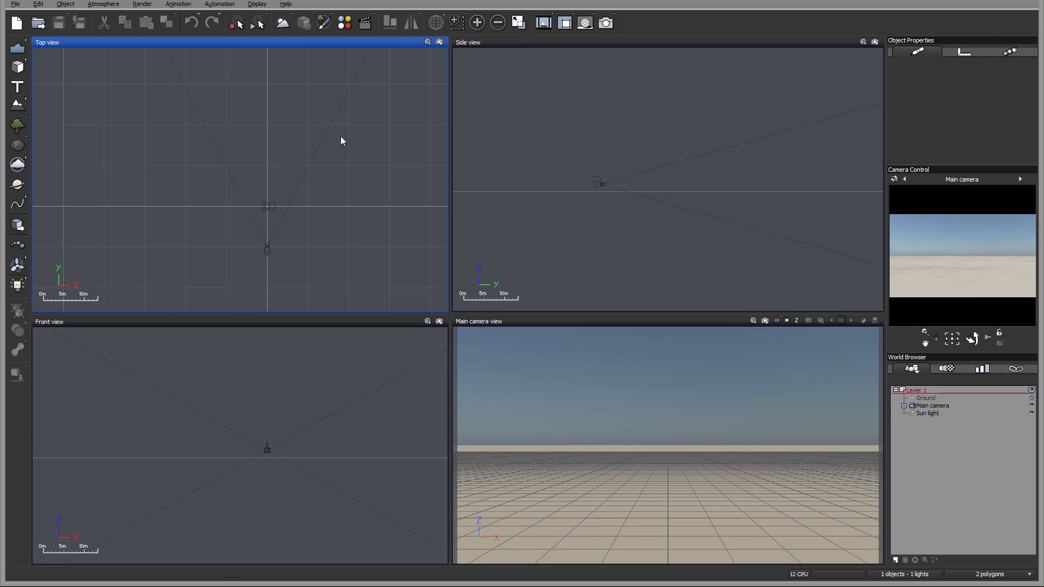
Open the EcoSystem Painter and show the first brush presets
right_drag(349, 116, 338, 133)
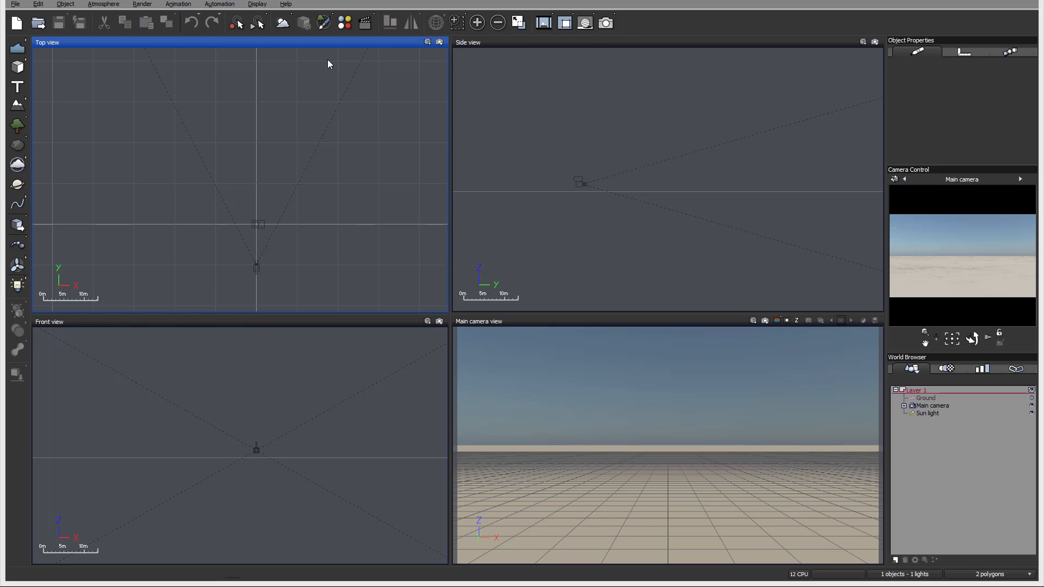
click(323, 24)
drag(482, 88, 488, 65)
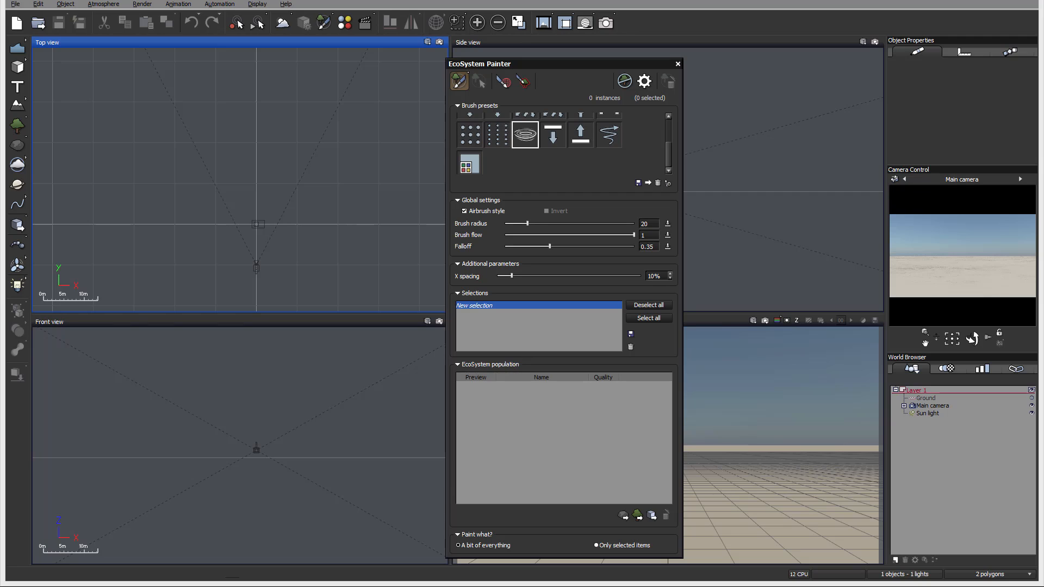
scroll(470, 158, up, 2)
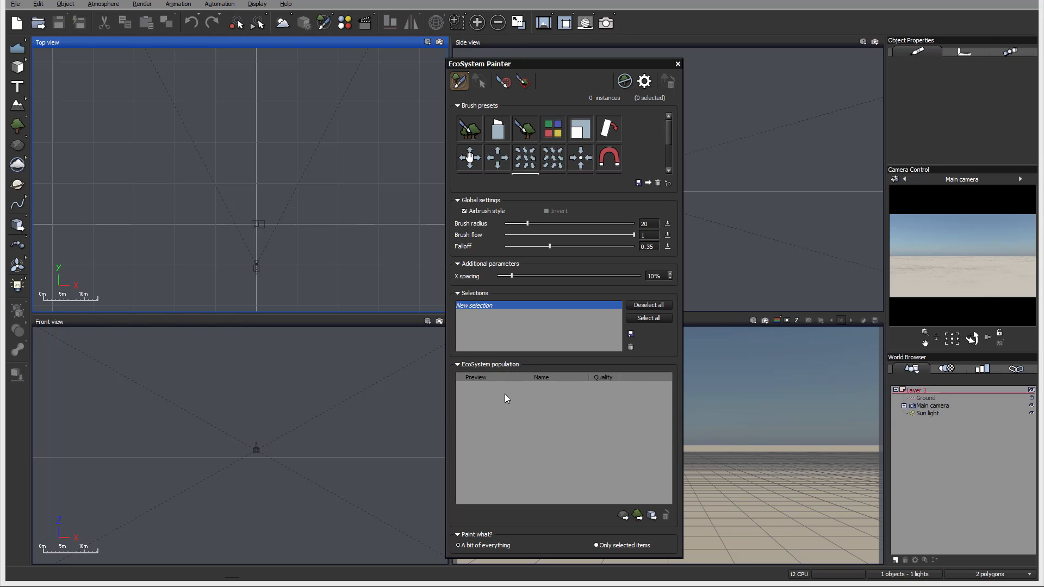
Review the default quality choices in the EcoSystem display options, keeping Shaded Billboard
click(644, 82)
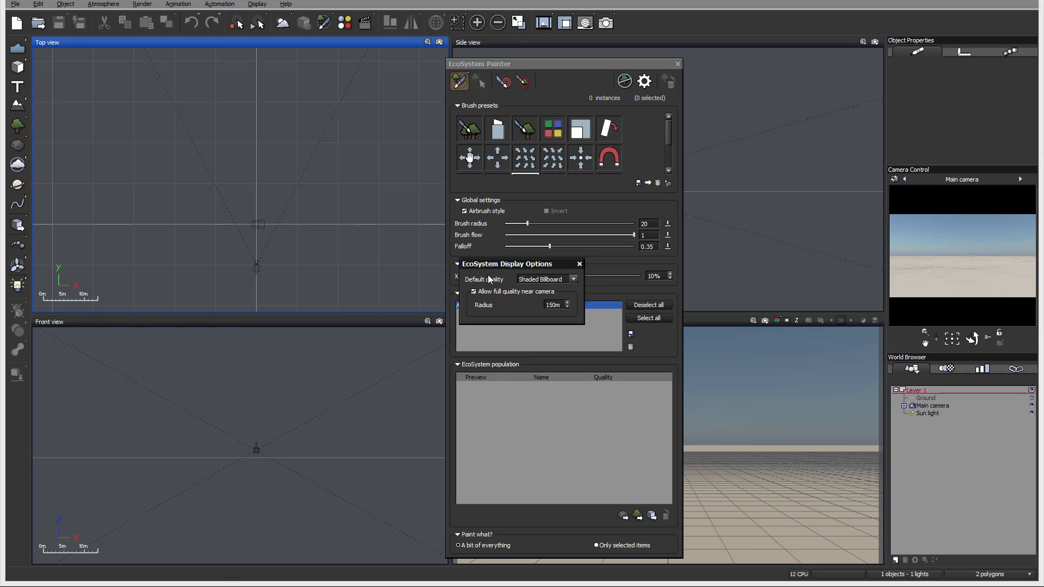
click(567, 281)
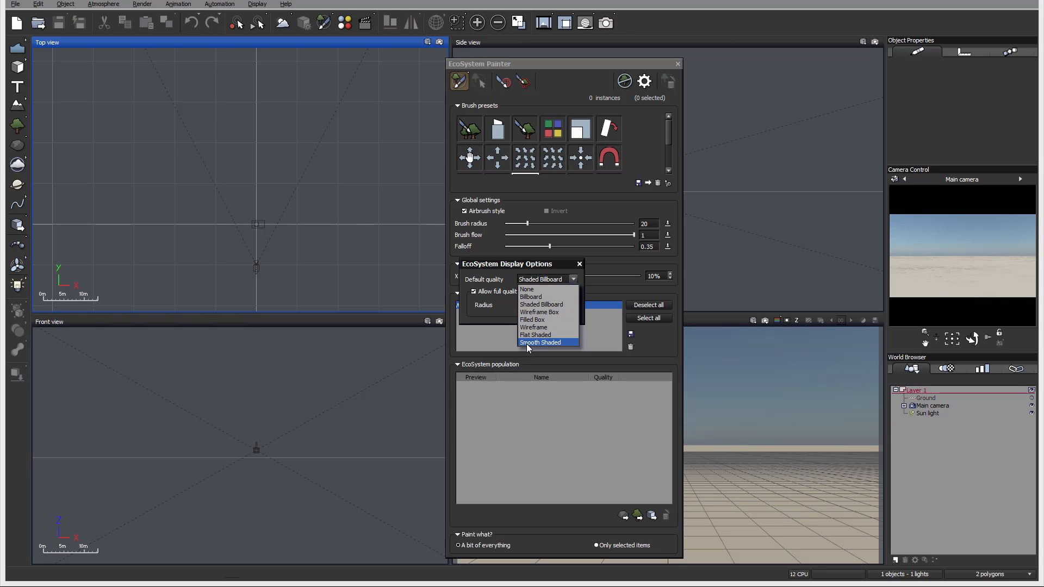
click(533, 307)
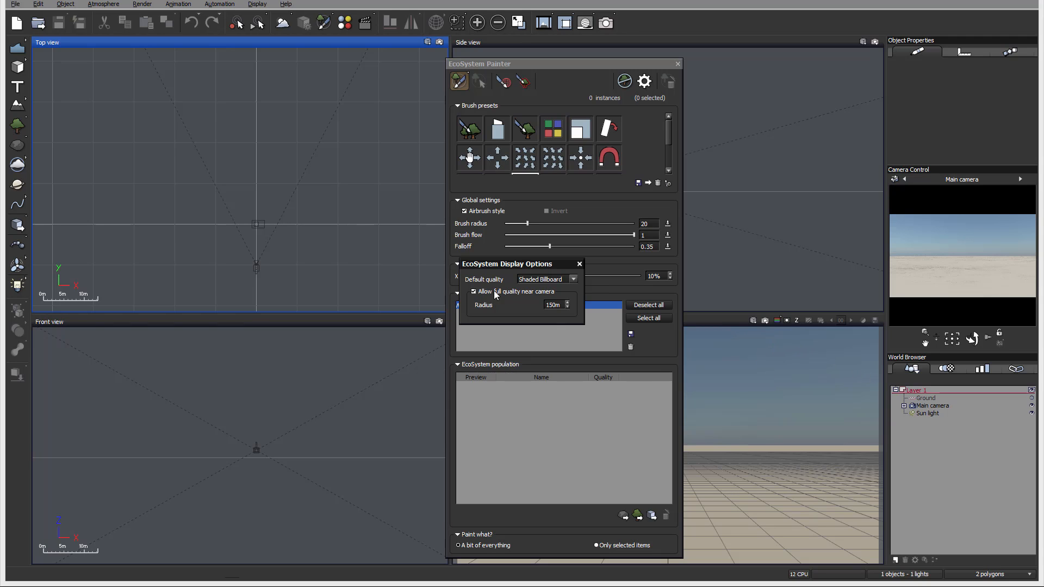
click(579, 264)
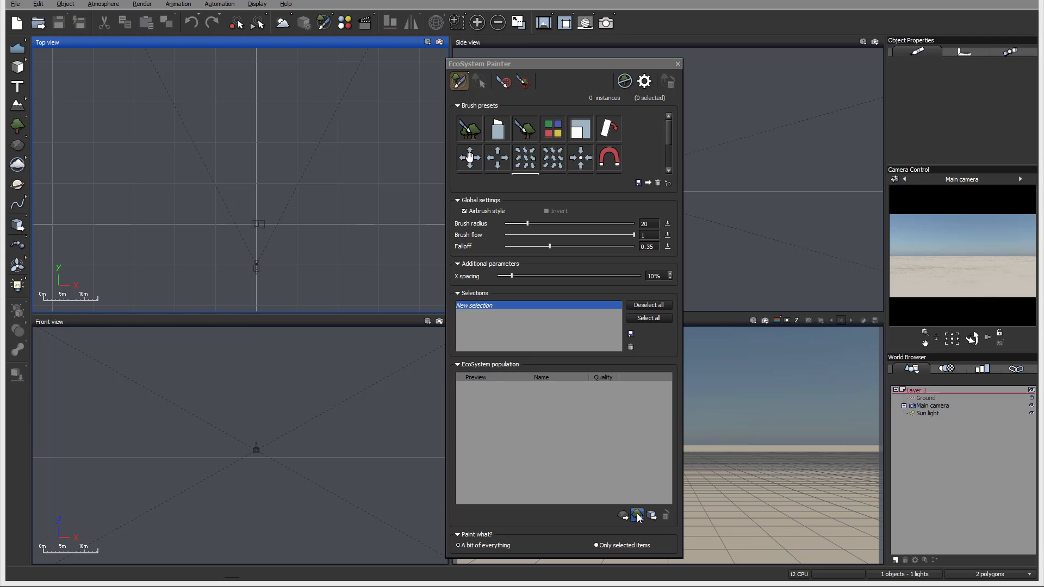
Add the Plum Tree from the Trees collection to the EcoSystem population
click(638, 515)
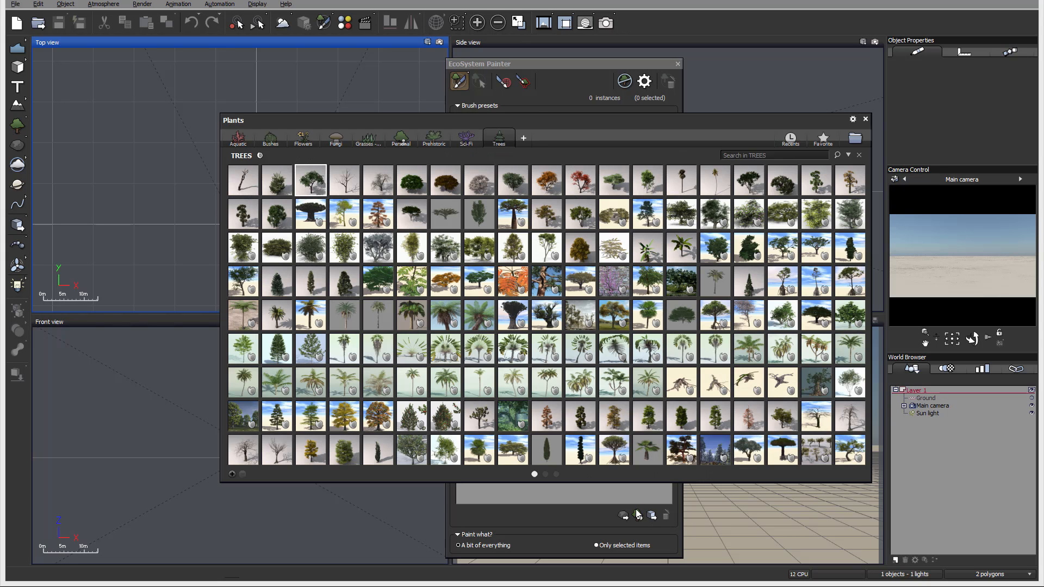
click(260, 156)
double_click(311, 182)
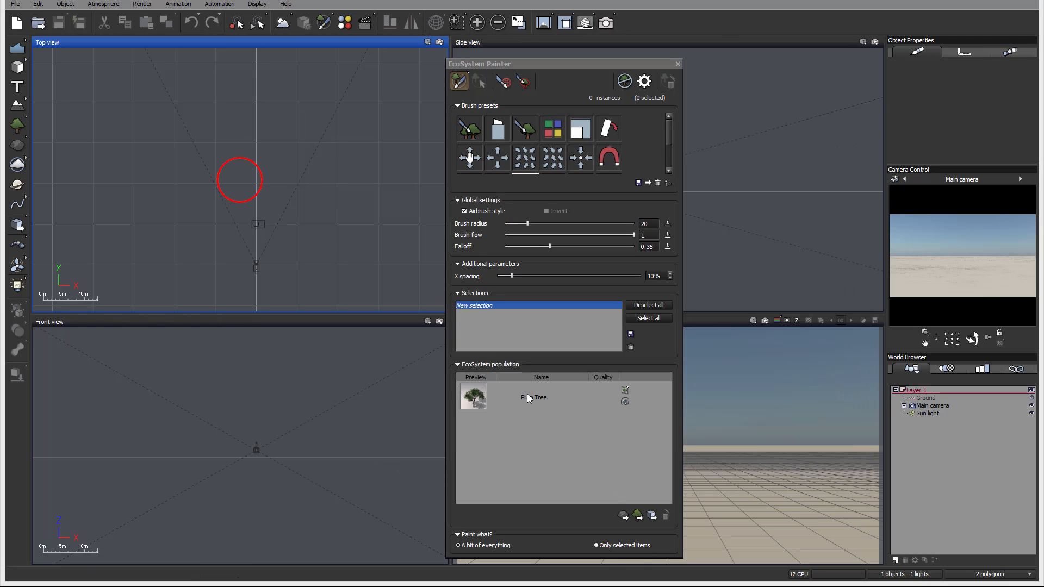
Add the Yellow Maple Tree from the Trees collection to the EcoSystem population
click(637, 516)
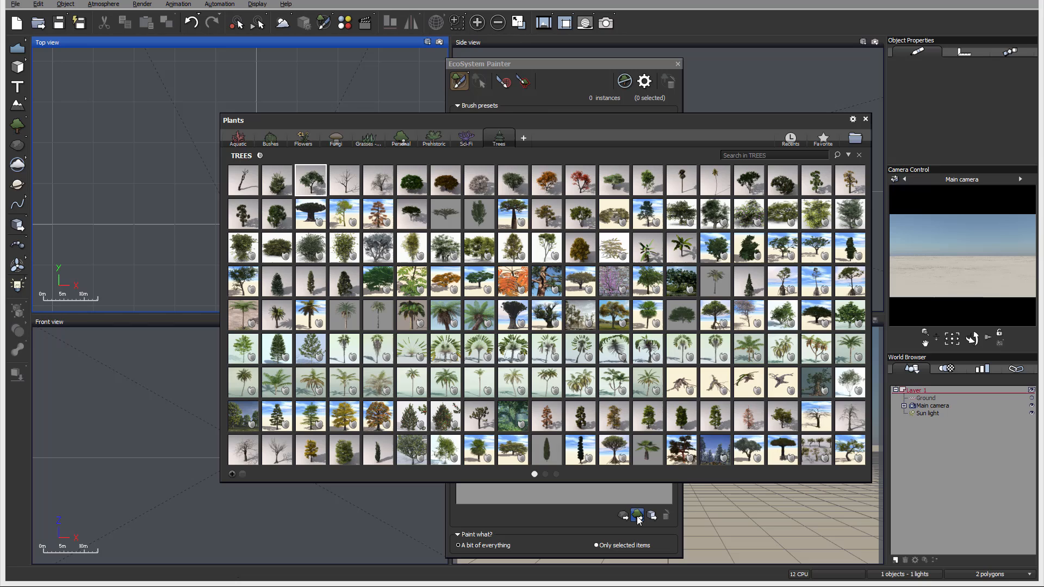
click(260, 157)
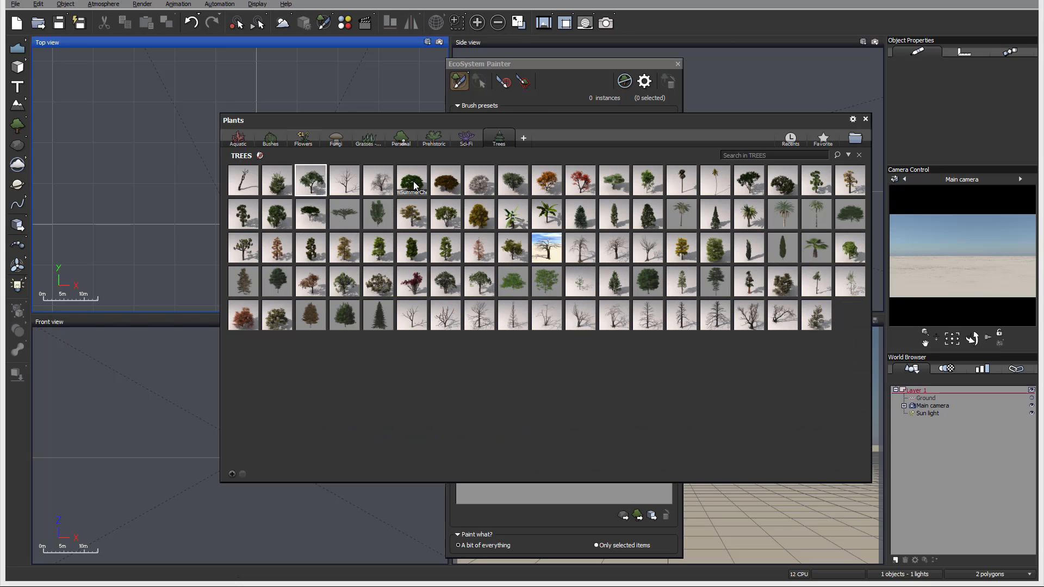
mouse_move(511, 184)
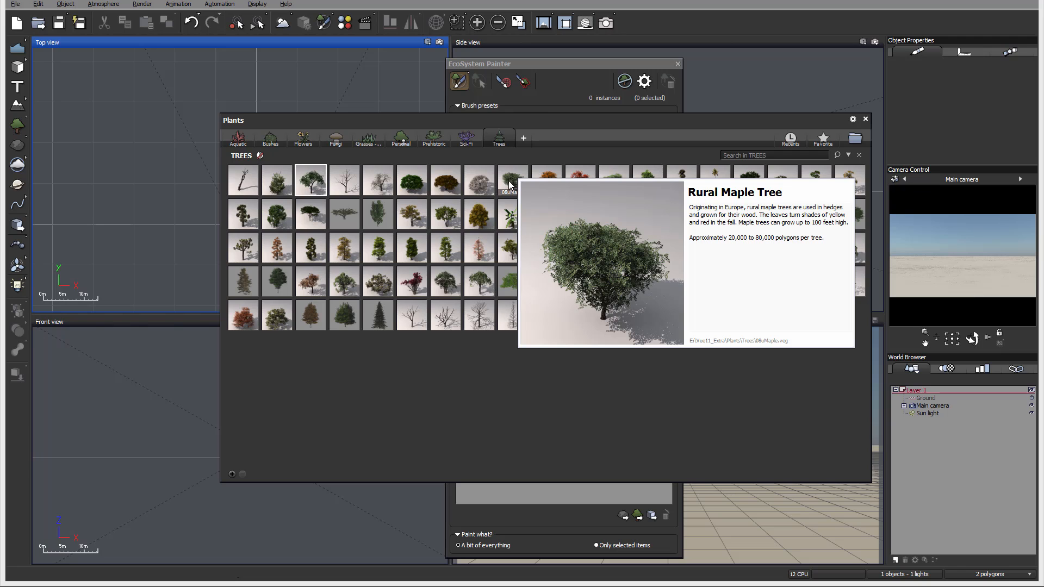
double_click(546, 178)
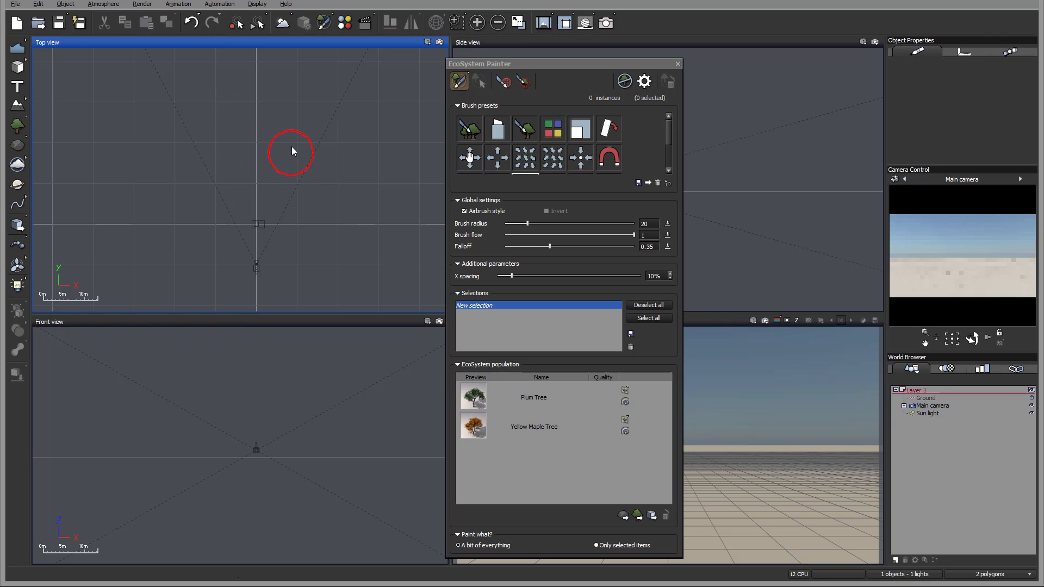
Paint a mixed cluster of plum and yellow maple trees in the top view with the multiple-tree brush
middle_drag(292, 146, 299, 186)
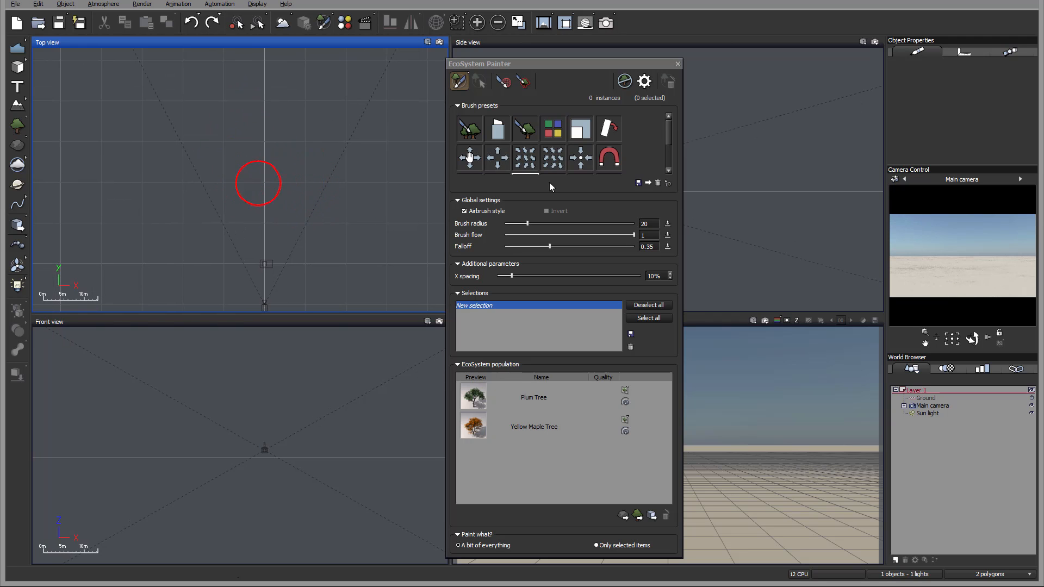
click(469, 132)
mouse_move(269, 142)
mouse_down()
mouse_move(242, 154)
mouse_move(282, 182)
mouse_up()
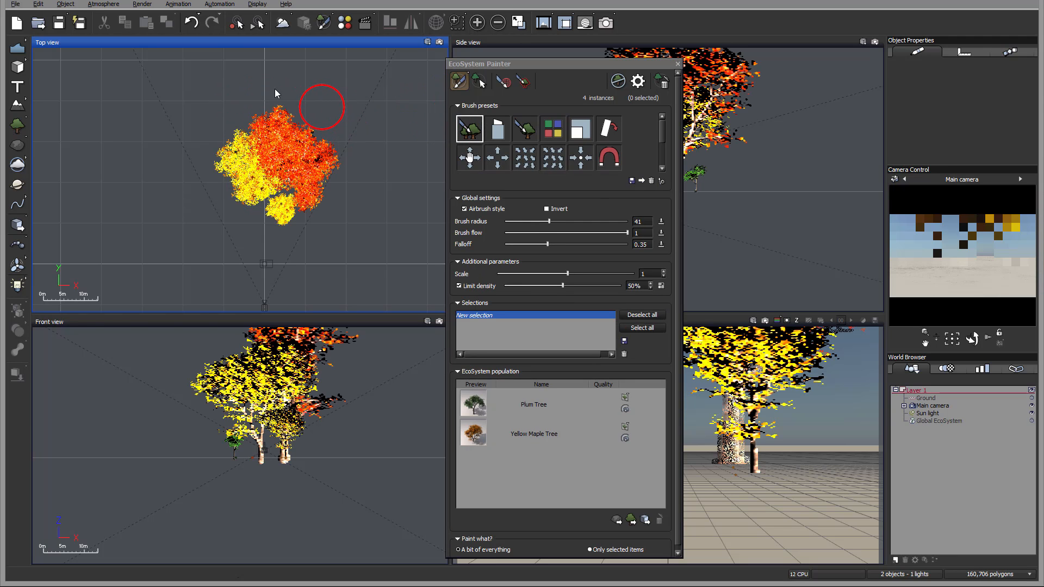
mouse_move(275, 89)
mouse_down()
mouse_move(232, 108)
mouse_move(308, 93)
mouse_move(275, 87)
mouse_up()
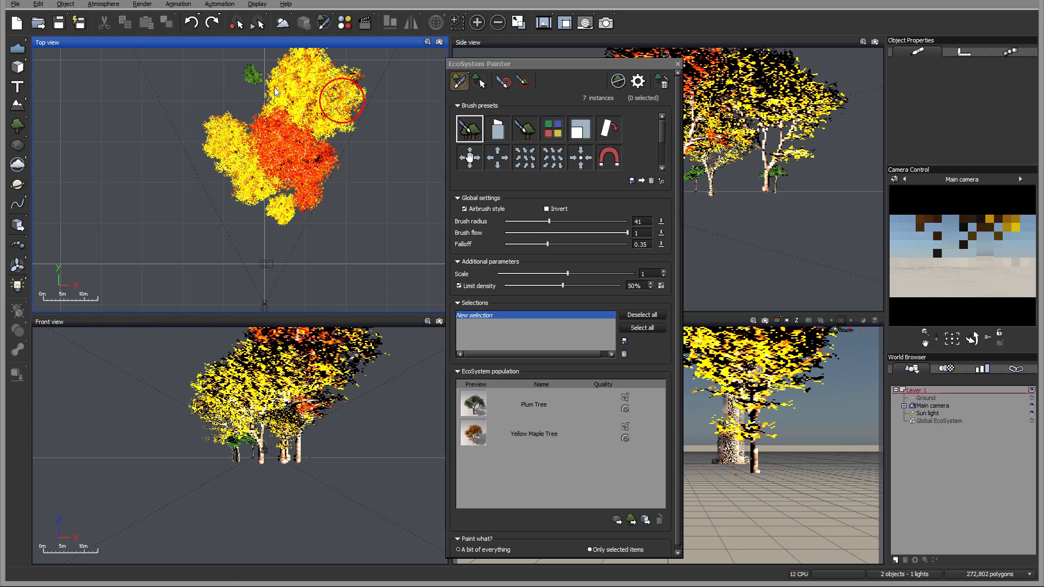
mouse_move(292, 127)
right_down()
mouse_move(282, 147)
mouse_move(301, 110)
right_up()
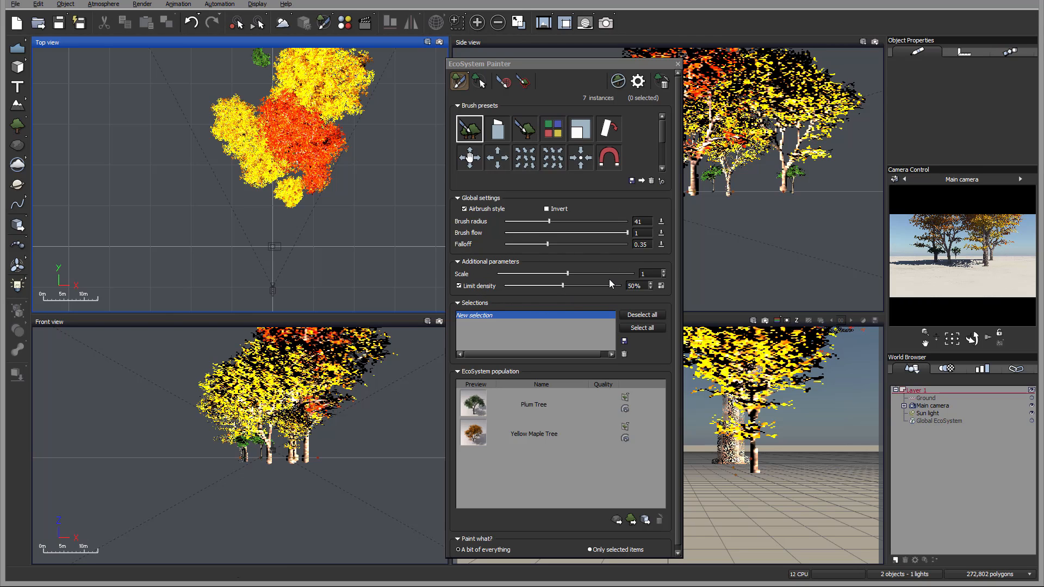
right_drag(326, 152, 332, 181)
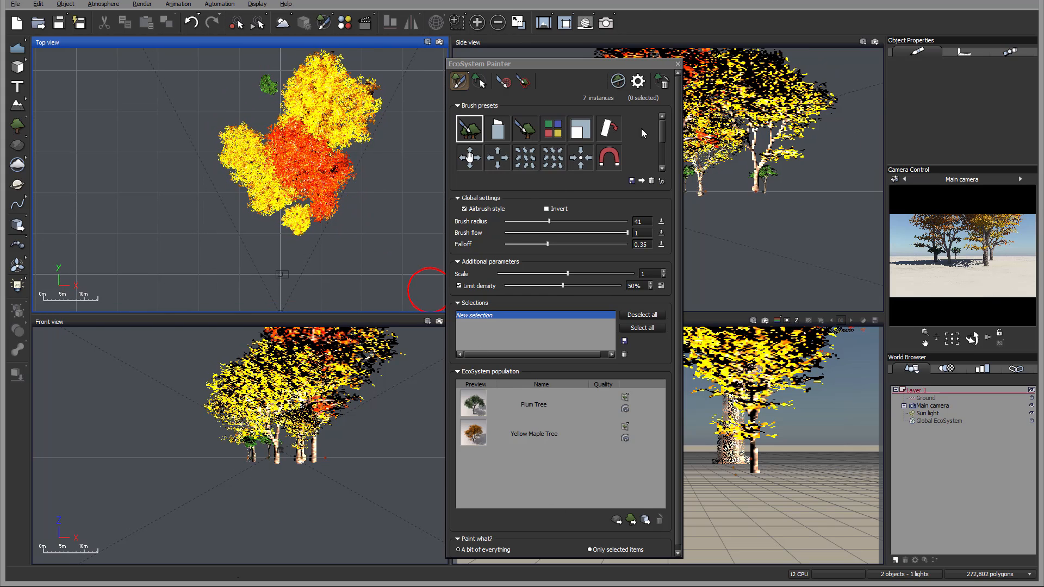
Erase all the painted trees in the top view with the eraser brush
click(498, 128)
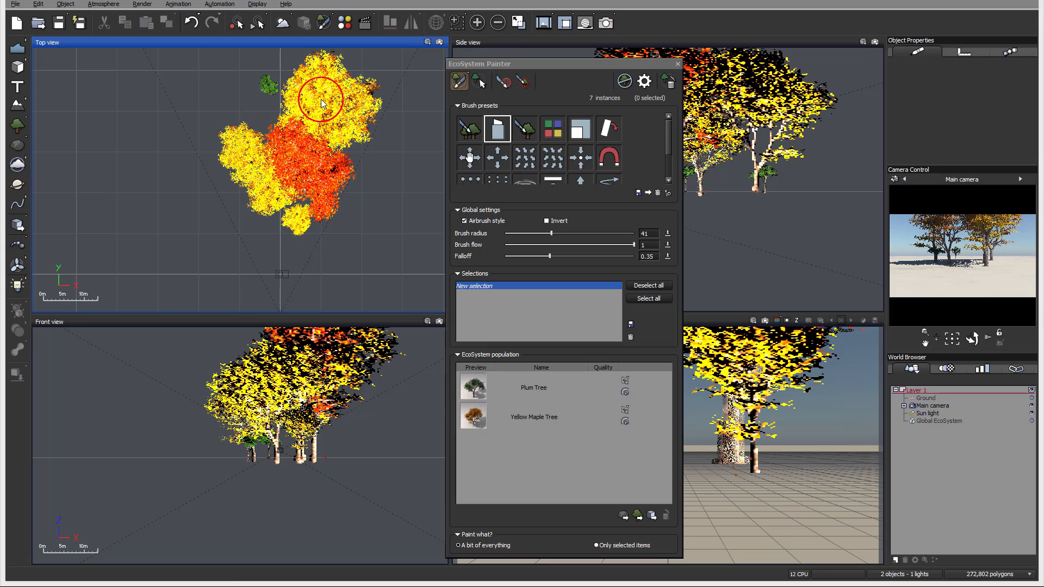
mouse_move(321, 99)
mouse_down()
mouse_move(296, 152)
mouse_move(255, 174)
mouse_move(261, 141)
mouse_move(342, 146)
mouse_move(315, 196)
mouse_move(273, 88)
mouse_up()
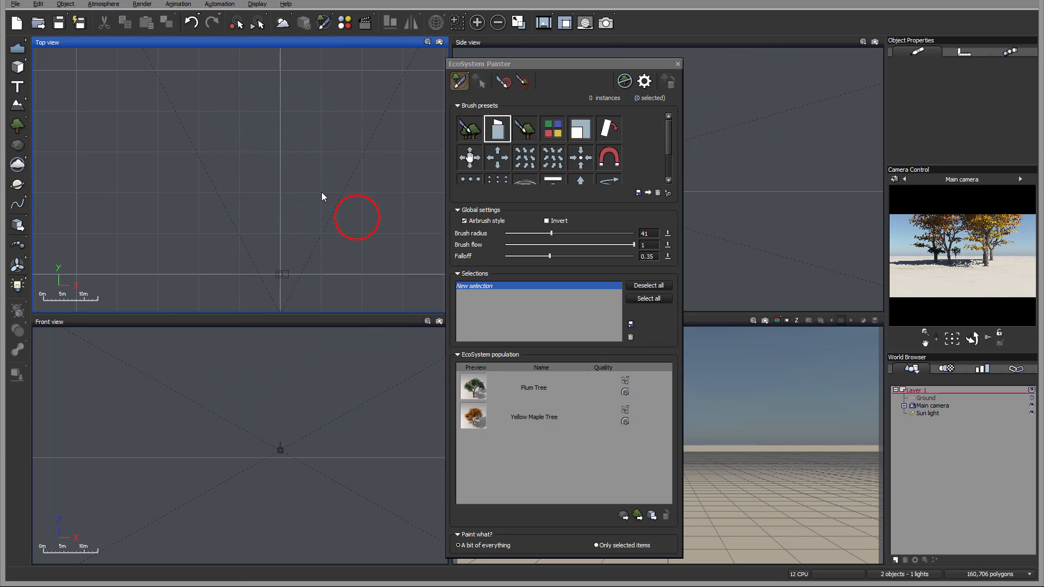
Place about 32 individual plum trees, scattered around the area ahead of the camera in the top view, with the single-instance brush at scale 1
click(535, 130)
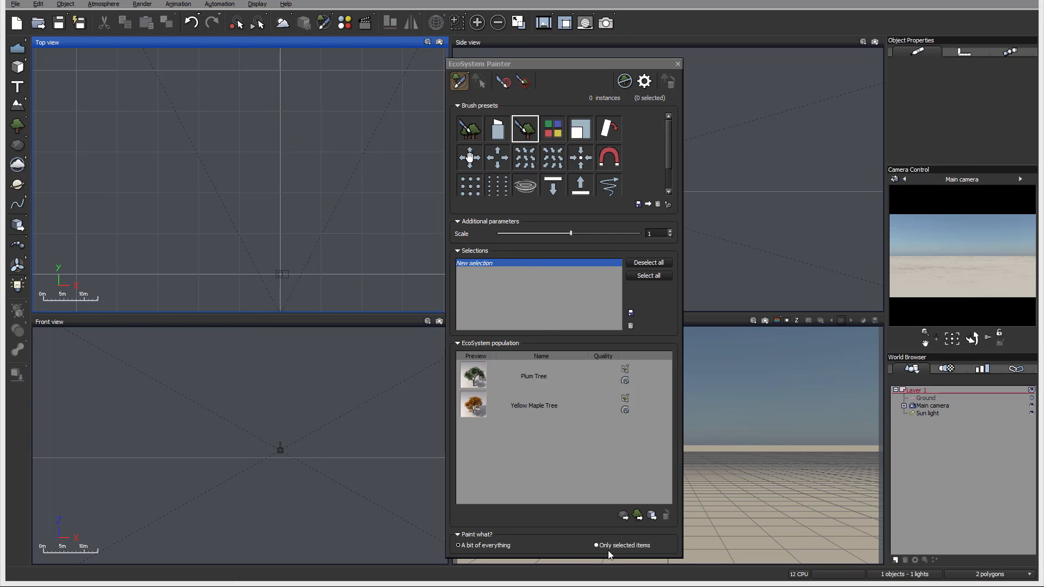
click(510, 381)
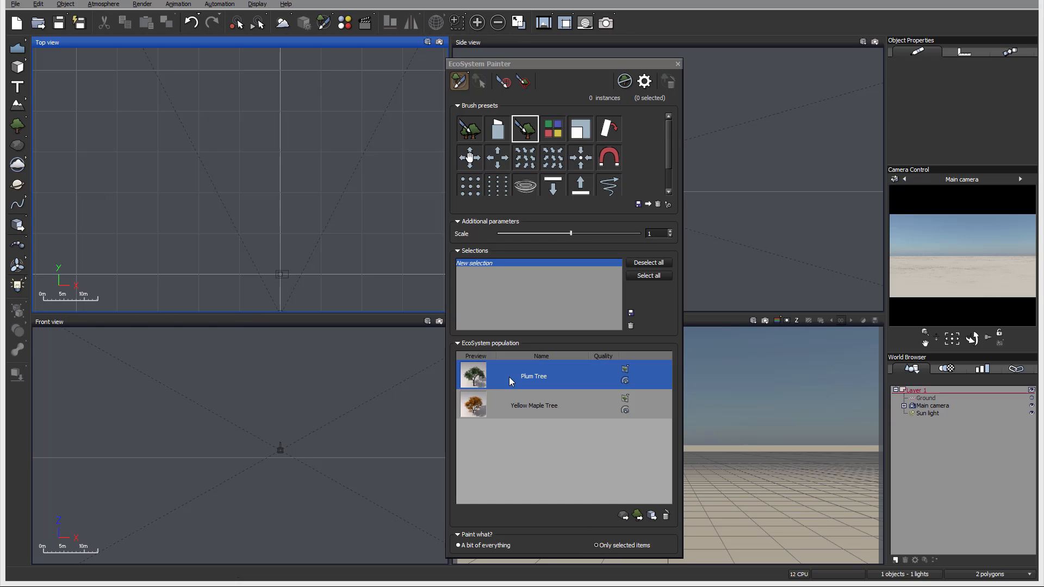
click(256, 158)
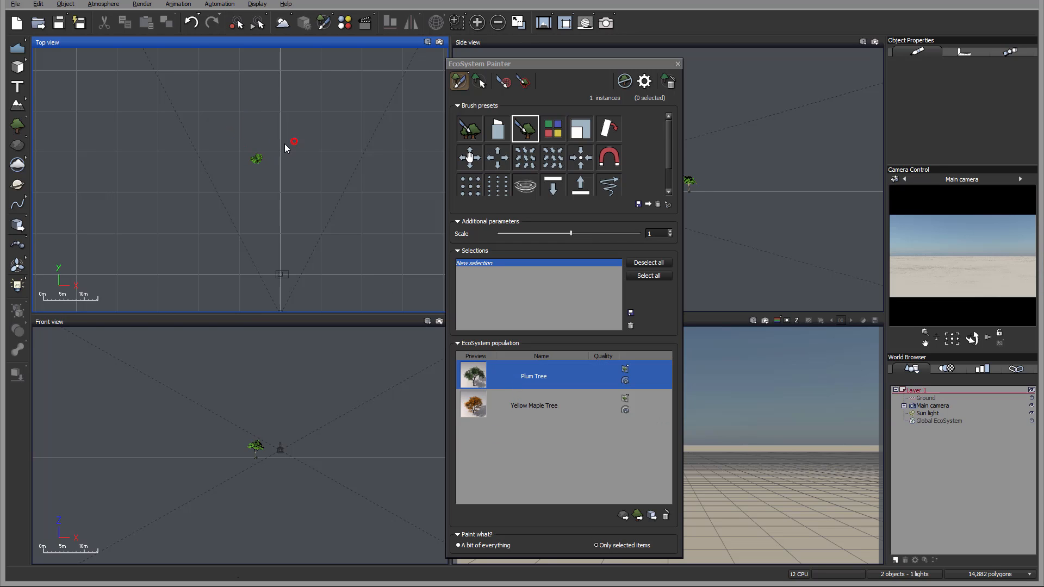
click(278, 145)
click(273, 167)
click(294, 165)
click(299, 148)
click(253, 135)
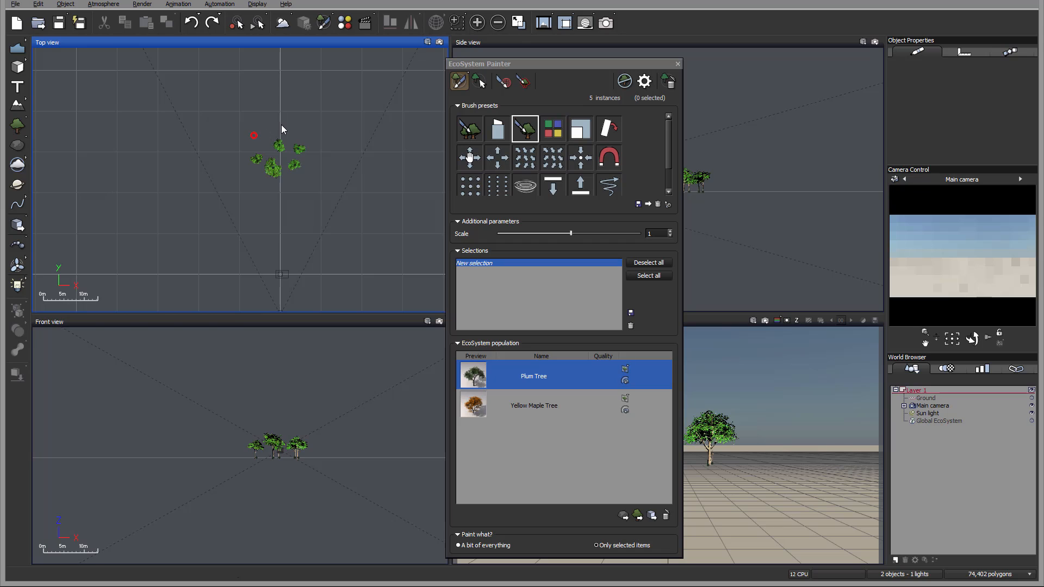
click(281, 124)
click(297, 129)
click(265, 114)
click(300, 110)
click(325, 140)
click(310, 178)
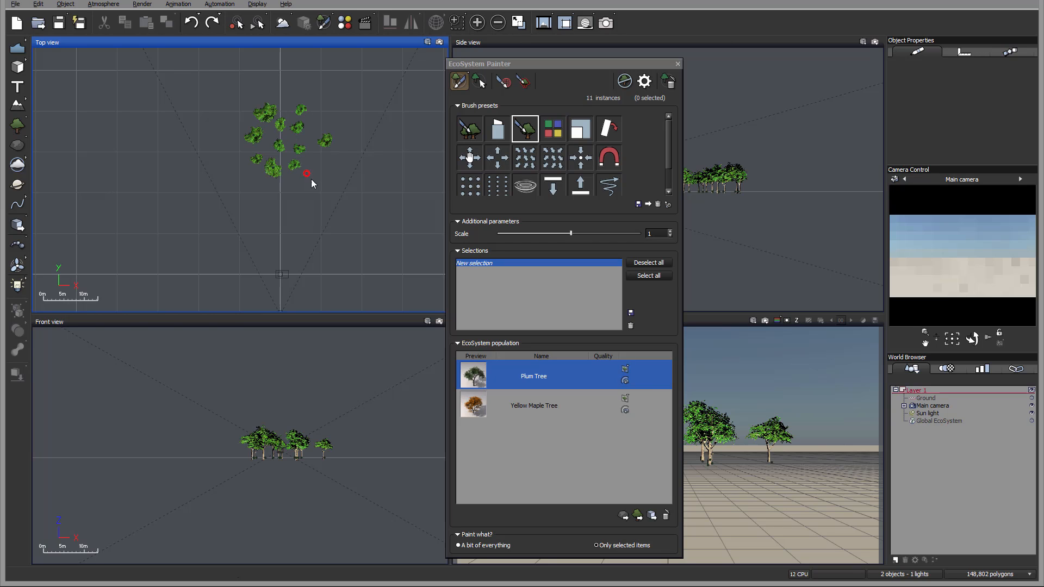
click(255, 185)
click(248, 166)
click(232, 140)
click(237, 116)
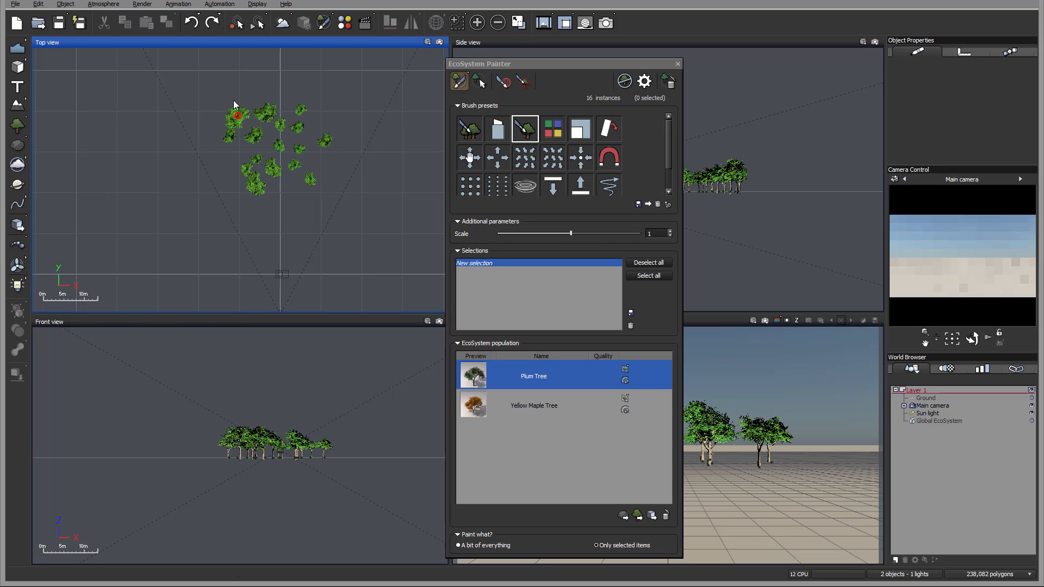
click(214, 91)
click(252, 87)
click(239, 75)
click(290, 76)
click(329, 85)
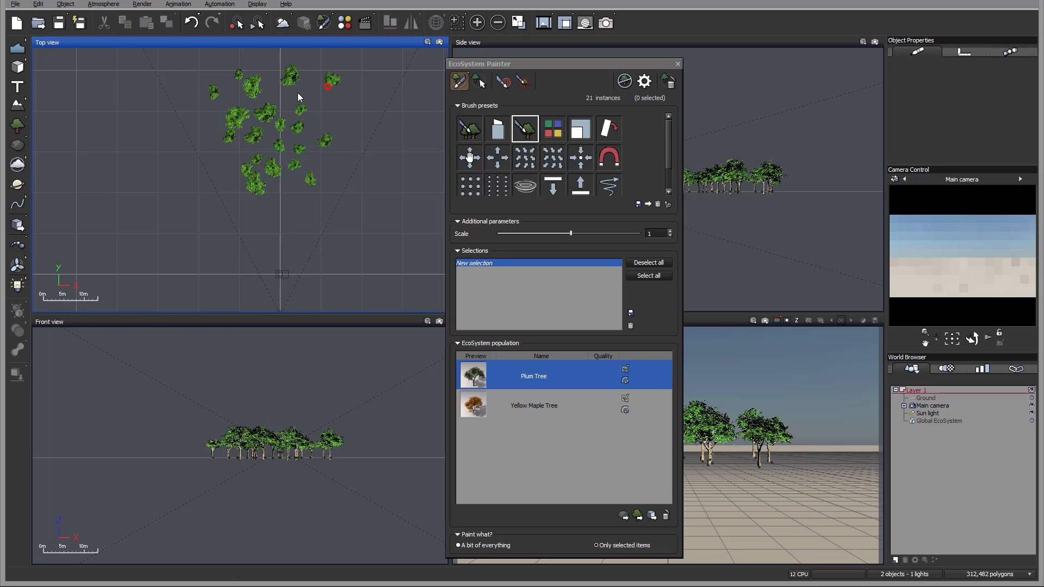
click(331, 103)
click(348, 131)
click(328, 88)
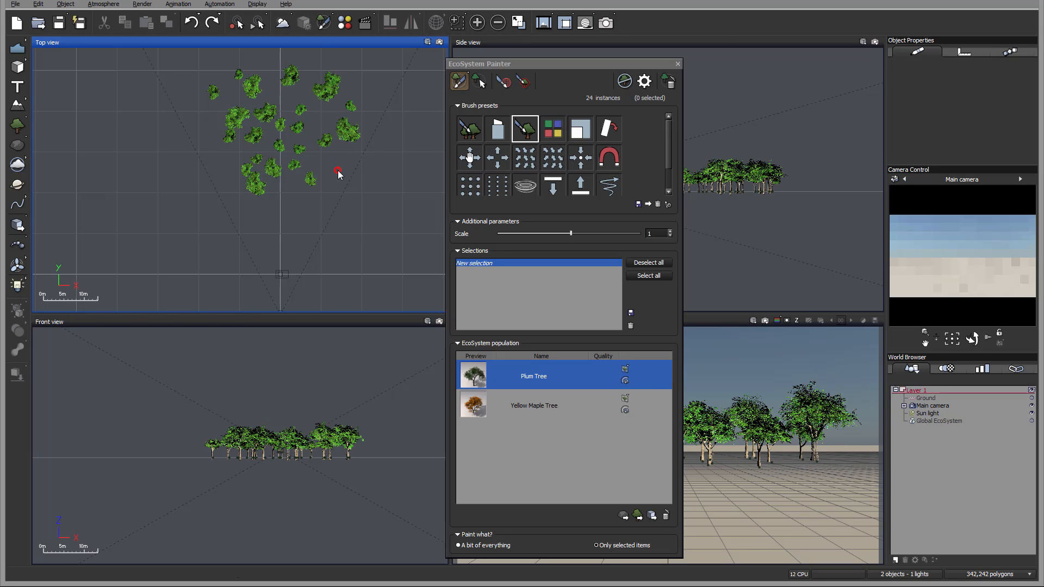
click(337, 170)
click(300, 214)
click(256, 202)
click(194, 153)
click(224, 143)
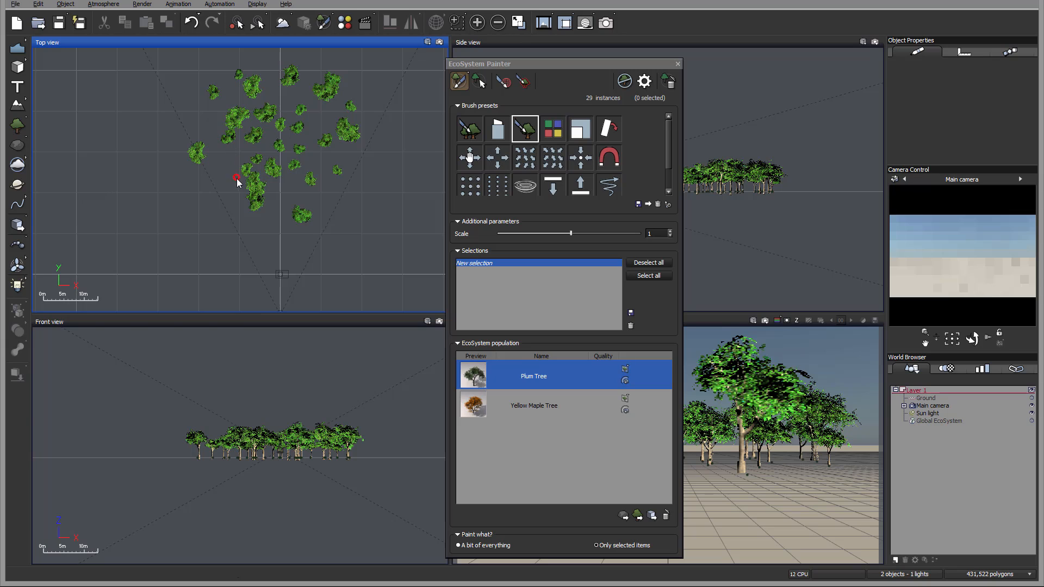
click(234, 180)
click(258, 218)
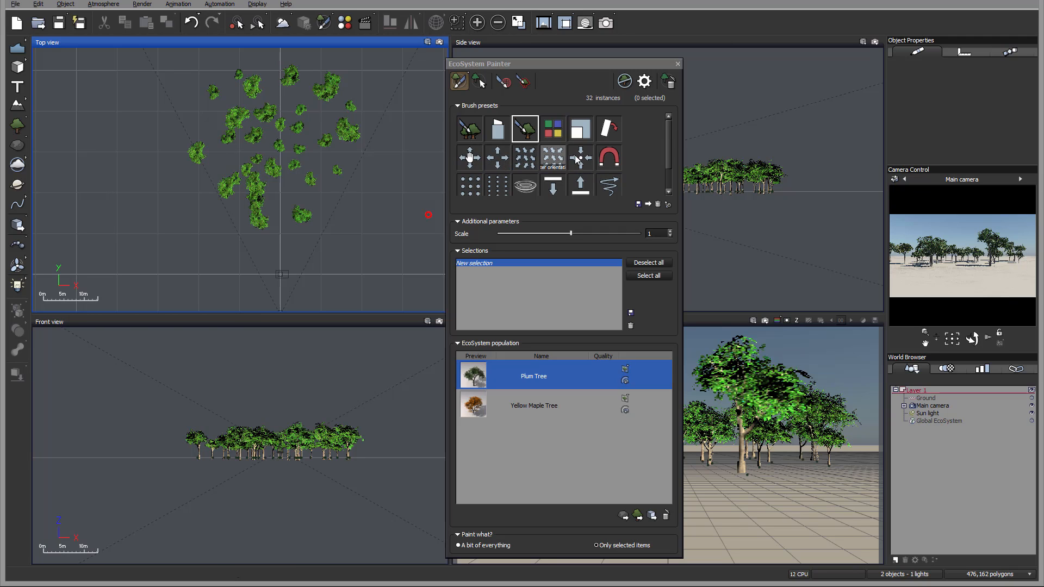
Try the grid brush and the magnet brush on the plum trees, and select the Ripple brush preset
click(460, 186)
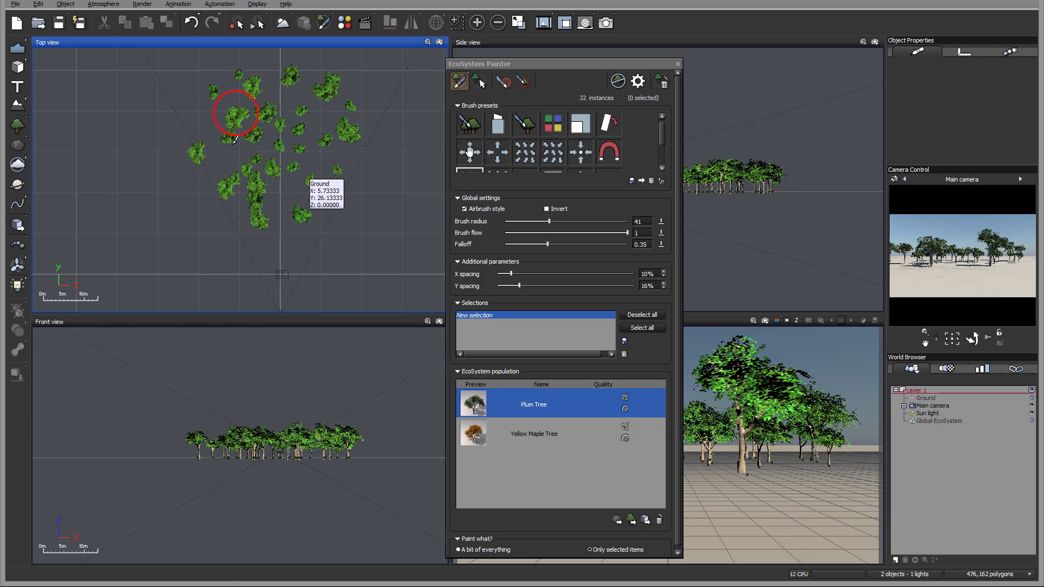
click(610, 154)
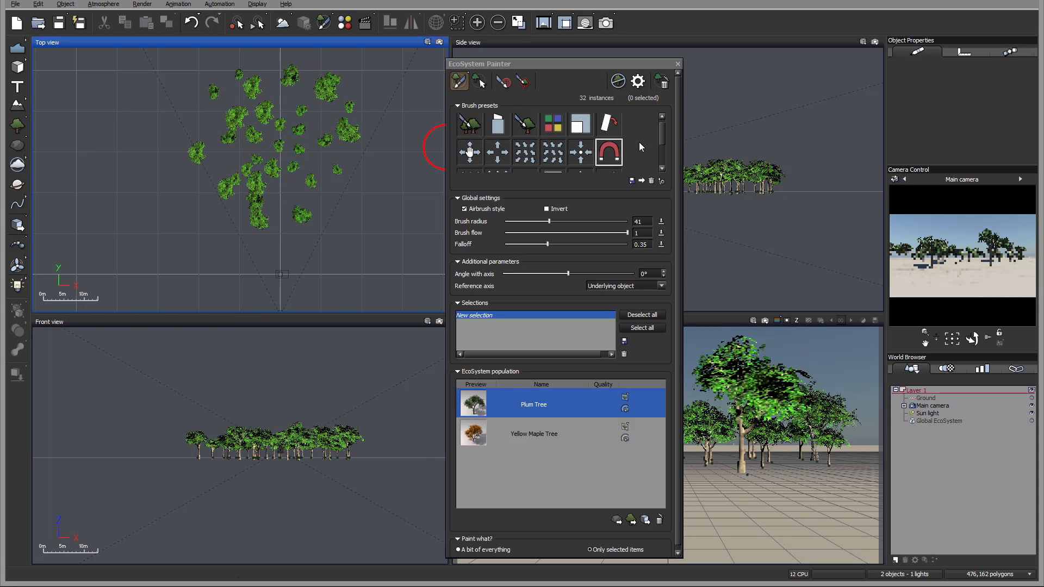
scroll(662, 137, down, 1)
scroll(661, 138, up, 1)
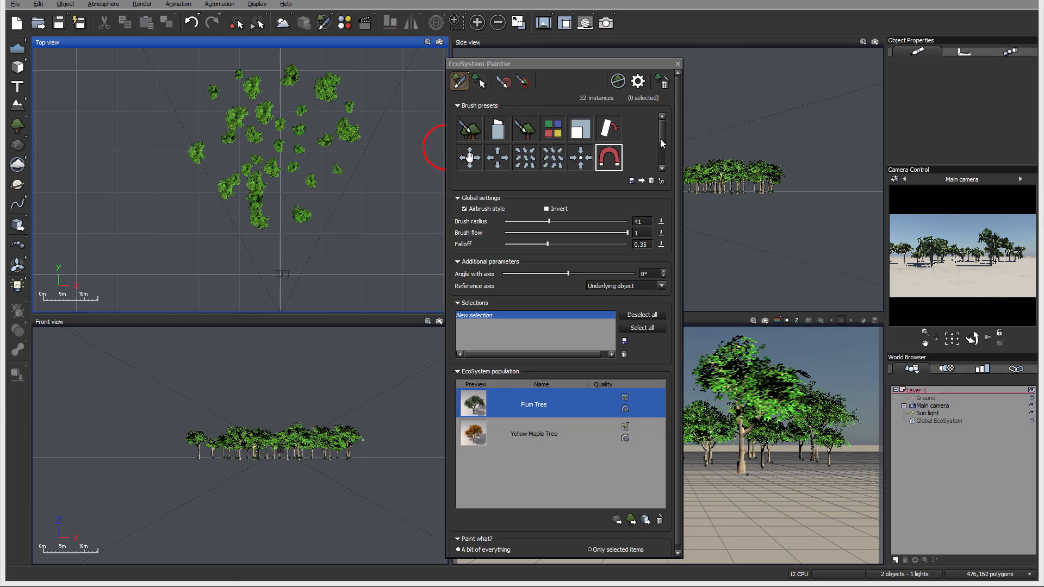
click(663, 169)
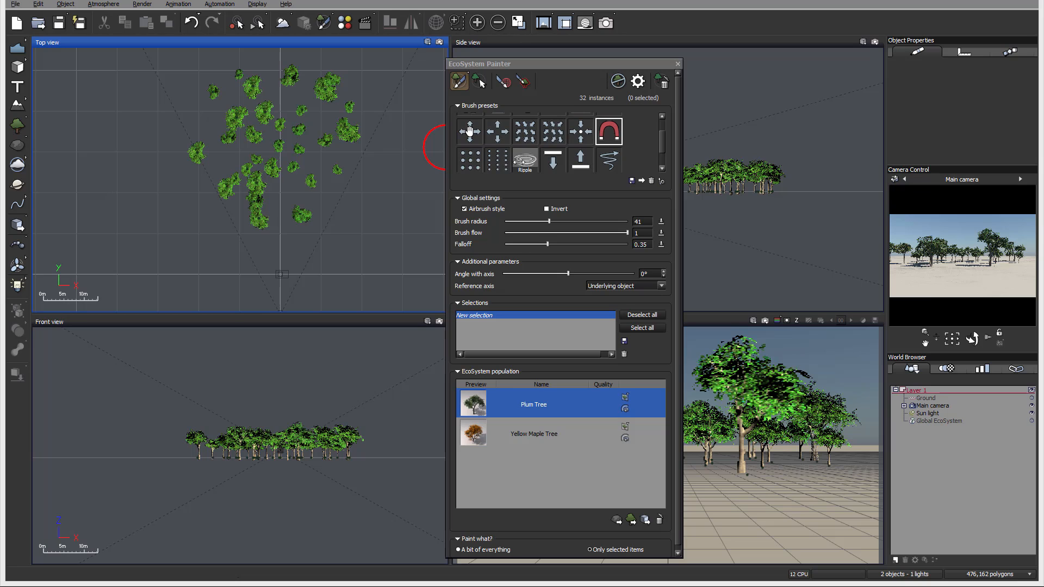
click(525, 159)
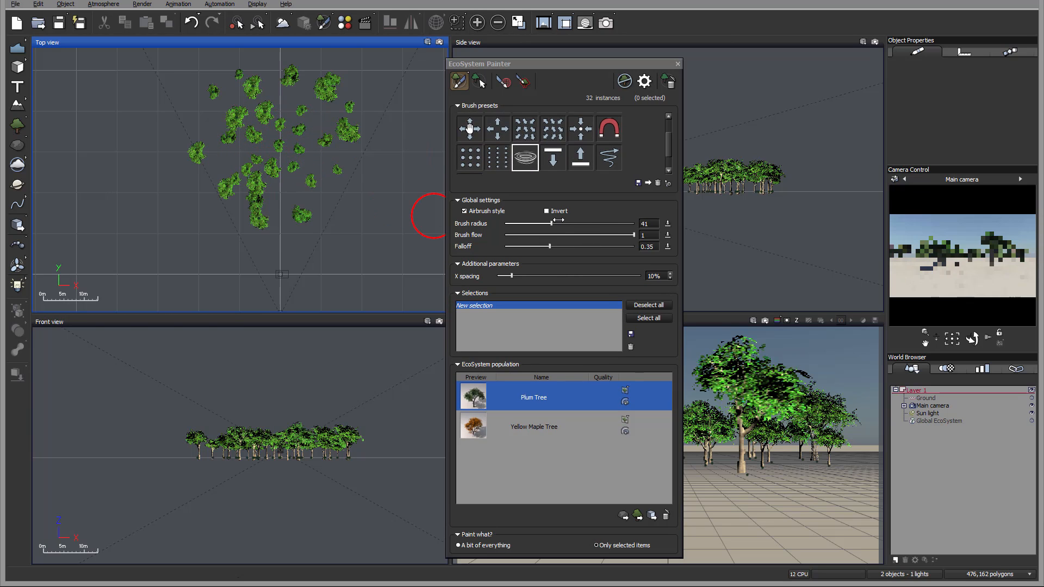
Set the brush radius to 200 and try the Ripple brush on the plum trees in the top and front views
drag(552, 224, 611, 221)
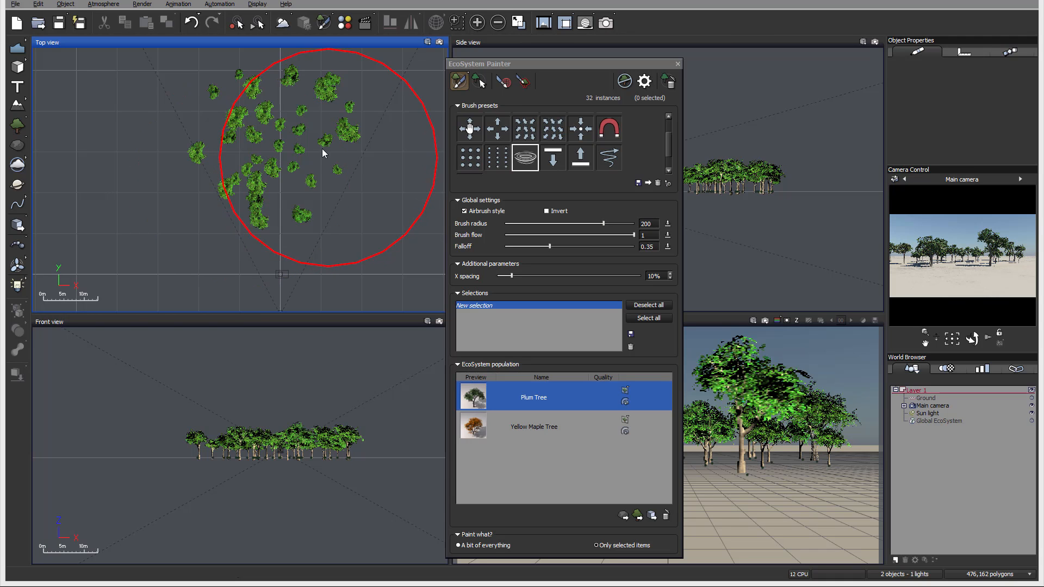
drag(290, 146, 269, 150)
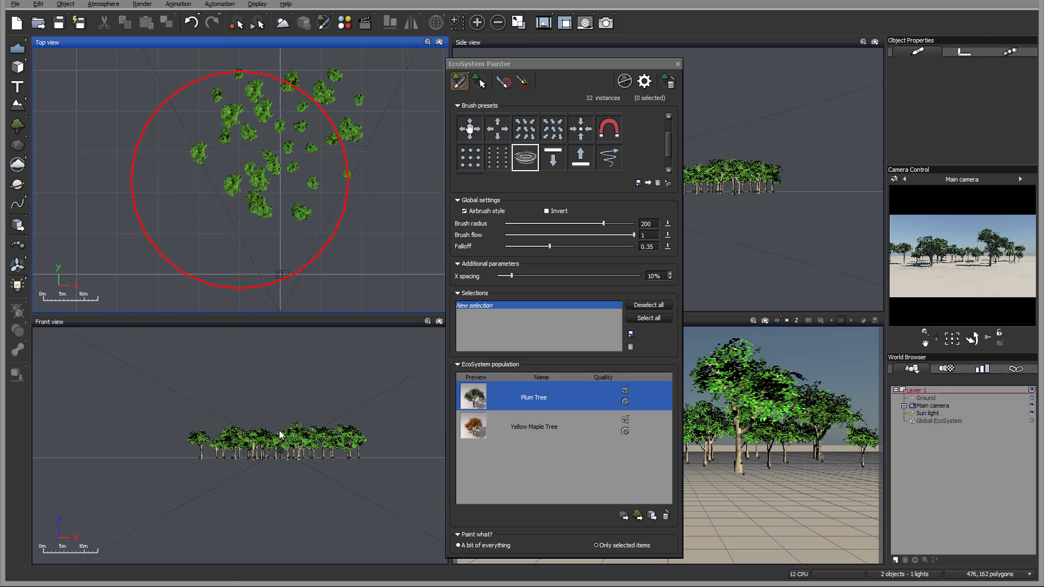
mouse_move(277, 425)
mouse_down()
mouse_move(269, 401)
mouse_move(316, 445)
mouse_move(350, 432)
mouse_up()
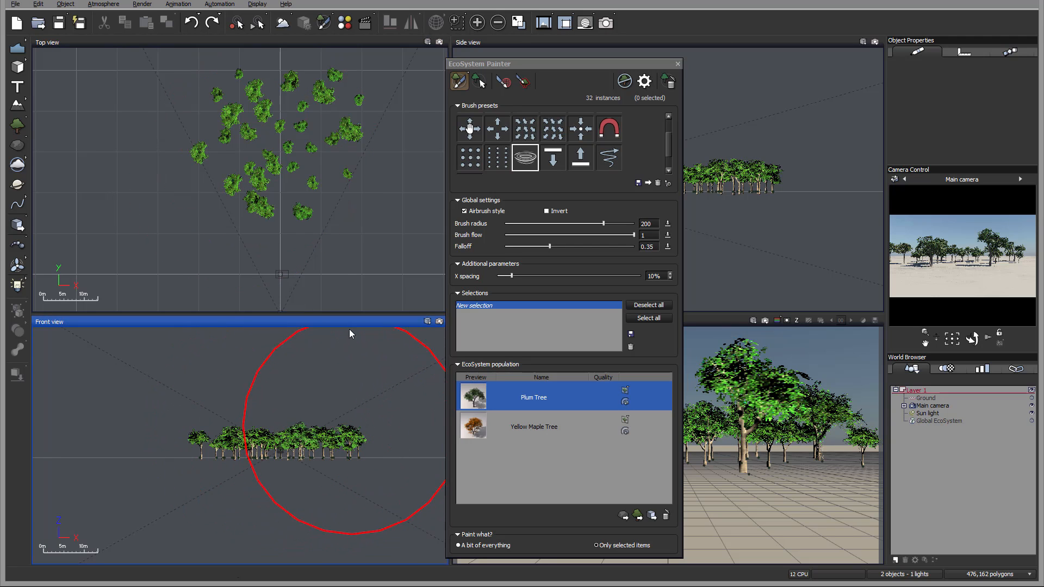
mouse_move(285, 126)
mouse_down()
mouse_move(298, 133)
mouse_move(256, 126)
mouse_move(334, 153)
mouse_move(233, 130)
mouse_move(269, 149)
mouse_move(333, 154)
mouse_move(319, 143)
mouse_move(369, 101)
mouse_move(242, 78)
mouse_up()
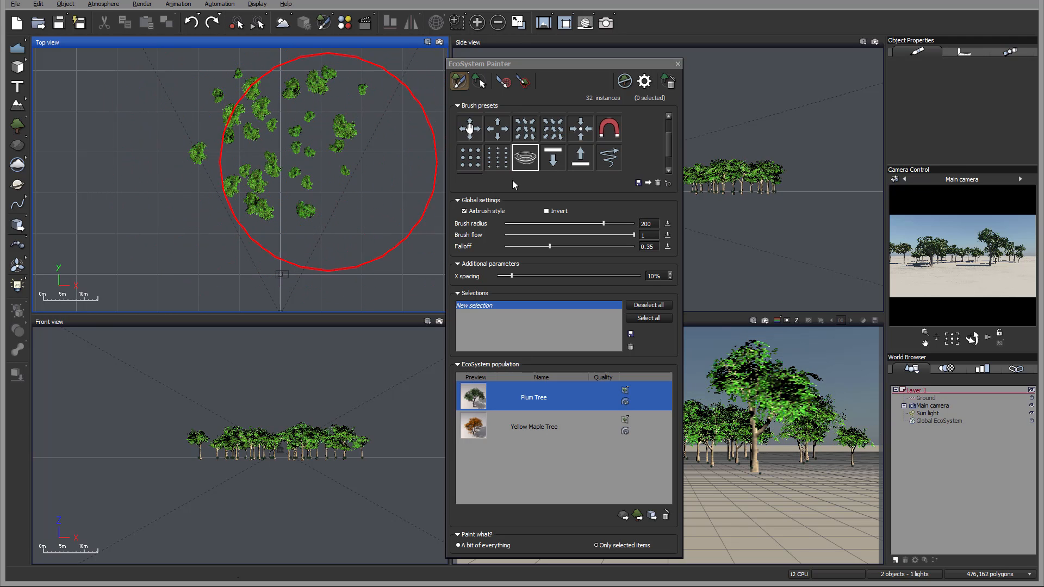
Swirl the plum trees together in the top view with the Tornado brush preset at radius 200
click(608, 163)
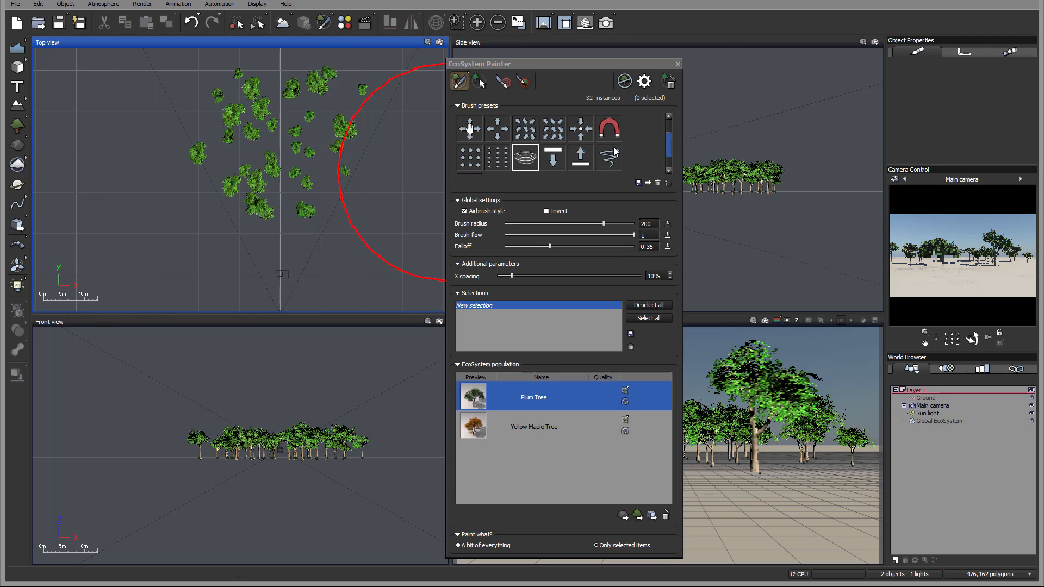
mouse_move(273, 127)
mouse_down()
mouse_move(234, 130)
mouse_move(321, 139)
mouse_move(241, 147)
mouse_move(286, 131)
mouse_move(261, 150)
mouse_move(315, 372)
mouse_up()
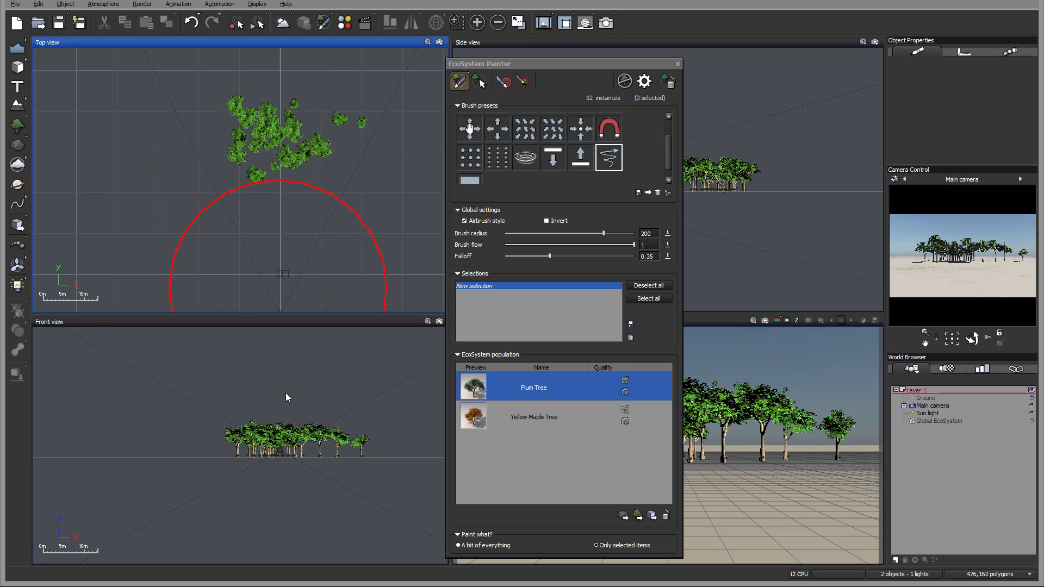
click(296, 434)
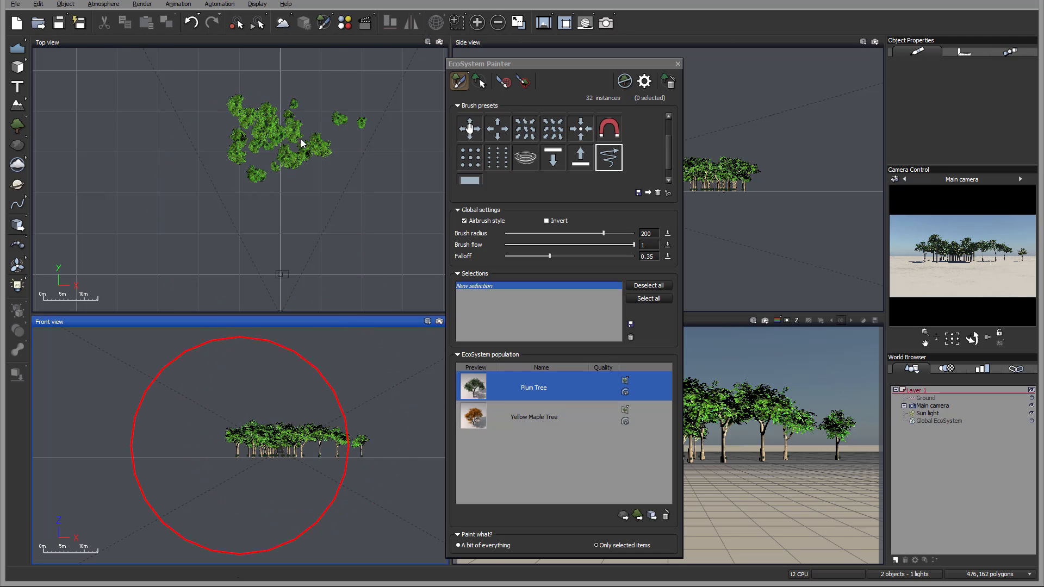
mouse_move(311, 141)
mouse_down()
mouse_move(306, 129)
mouse_move(275, 145)
mouse_move(297, 183)
mouse_up()
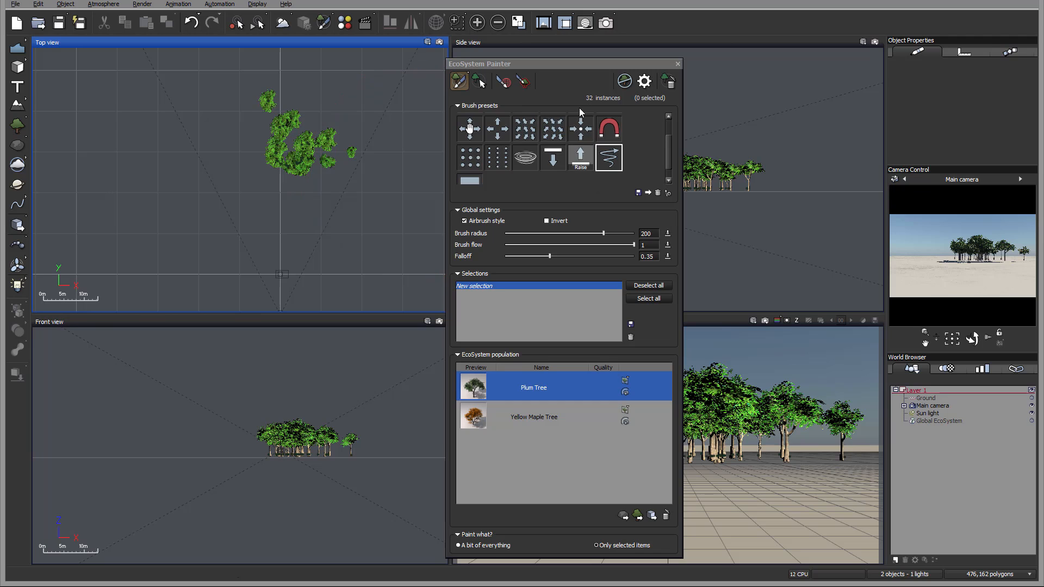
Lift the plum tree cluster off the ground with several strokes of the Raise brush preset in the top view
click(579, 158)
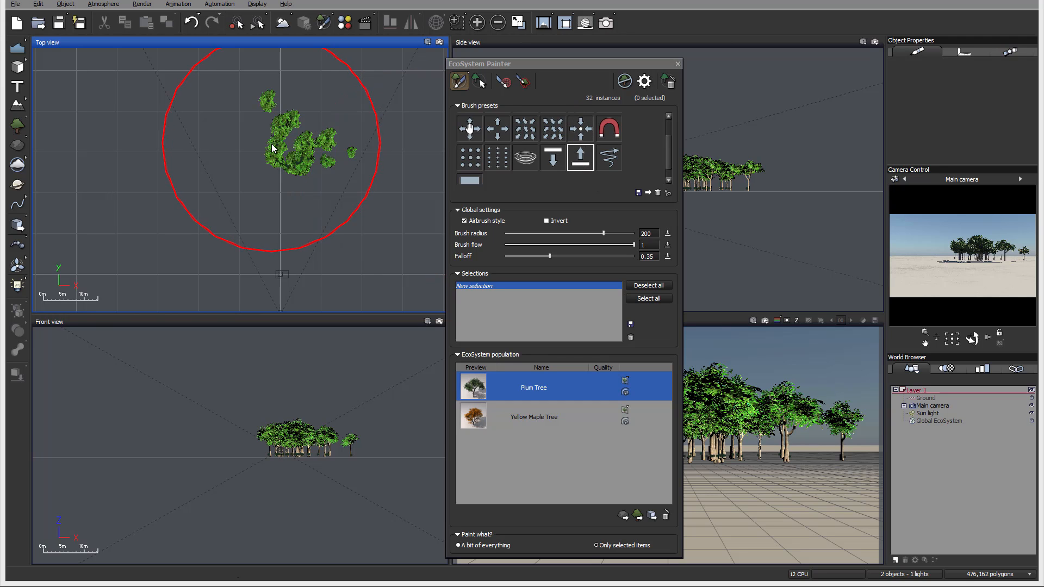
click(289, 150)
click(298, 141)
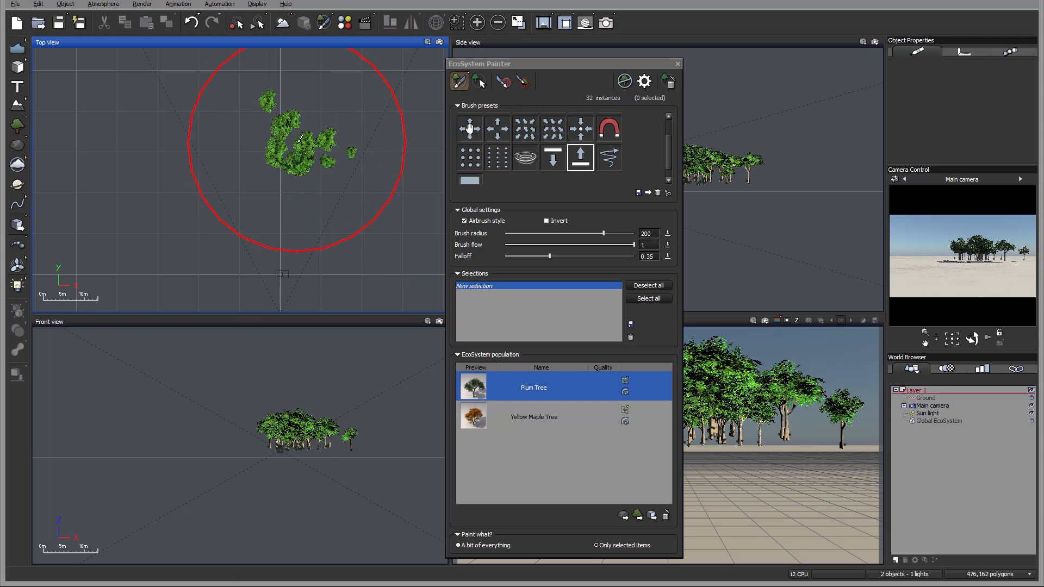
click(293, 142)
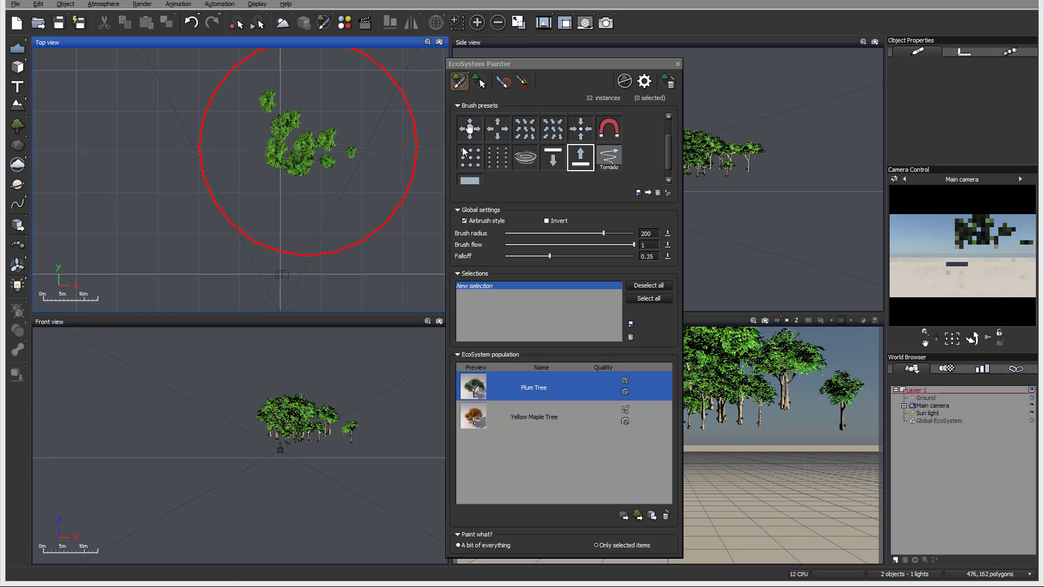
Scatter the raised plum trees around the center of the top view with the Tornado brush
click(608, 157)
click(279, 153)
click(288, 151)
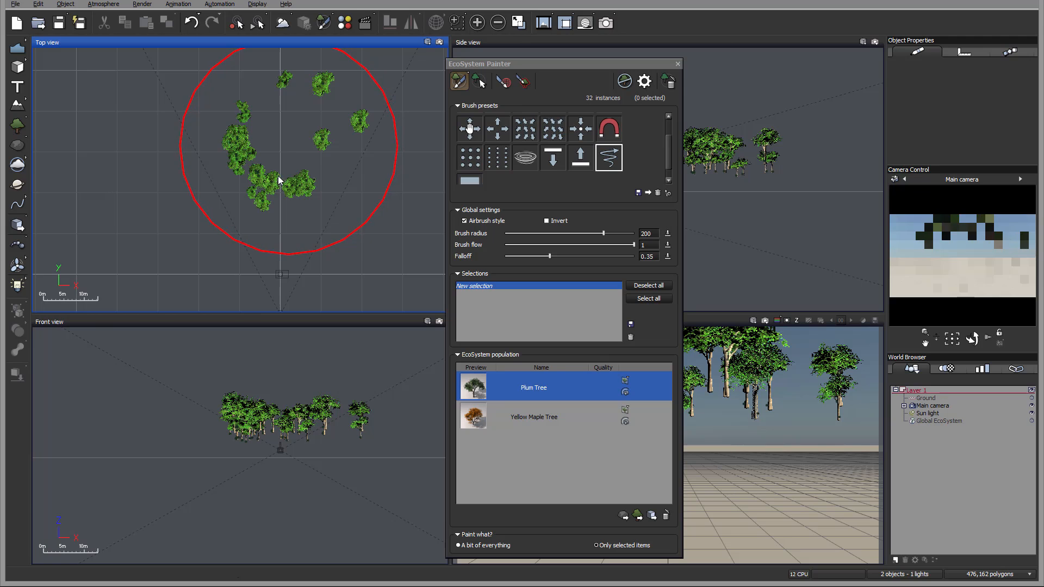
mouse_move(311, 166)
mouse_down()
mouse_move(279, 189)
mouse_move(284, 140)
mouse_move(361, 186)
mouse_move(212, 142)
mouse_move(142, 191)
mouse_move(272, 233)
mouse_move(345, 140)
mouse_move(294, 159)
mouse_up()
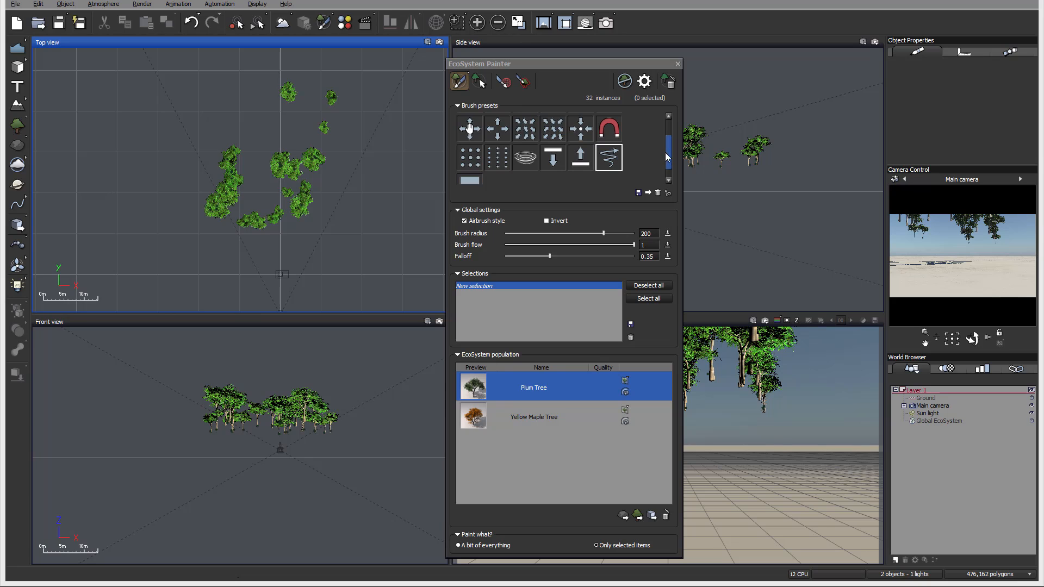
Select the coloring brush preset and set its color to a dark orange-brown with hue 15, luminance 34 and saturation 248
drag(667, 157, 666, 111)
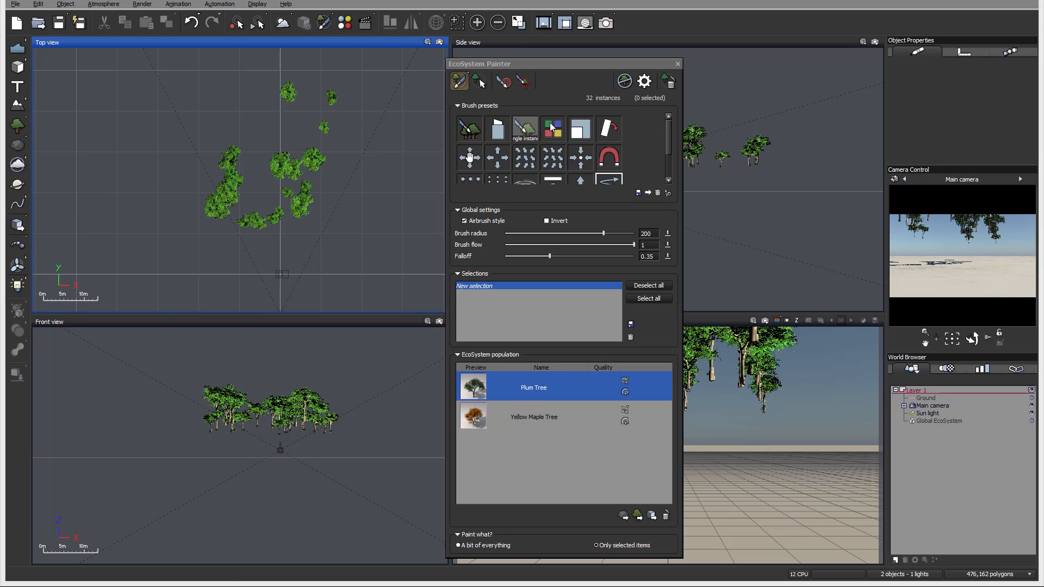
click(551, 127)
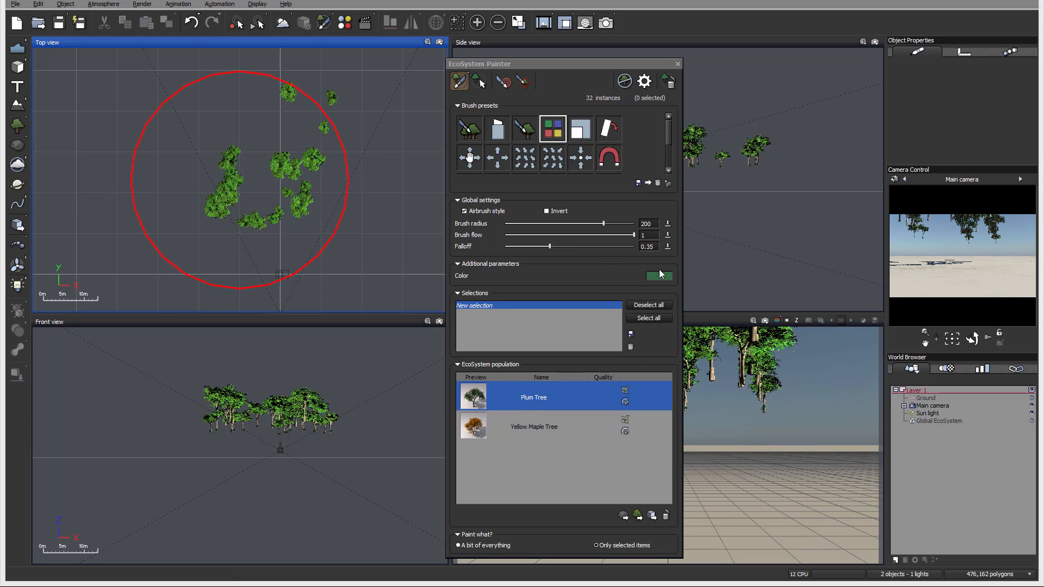
click(662, 273)
click(635, 222)
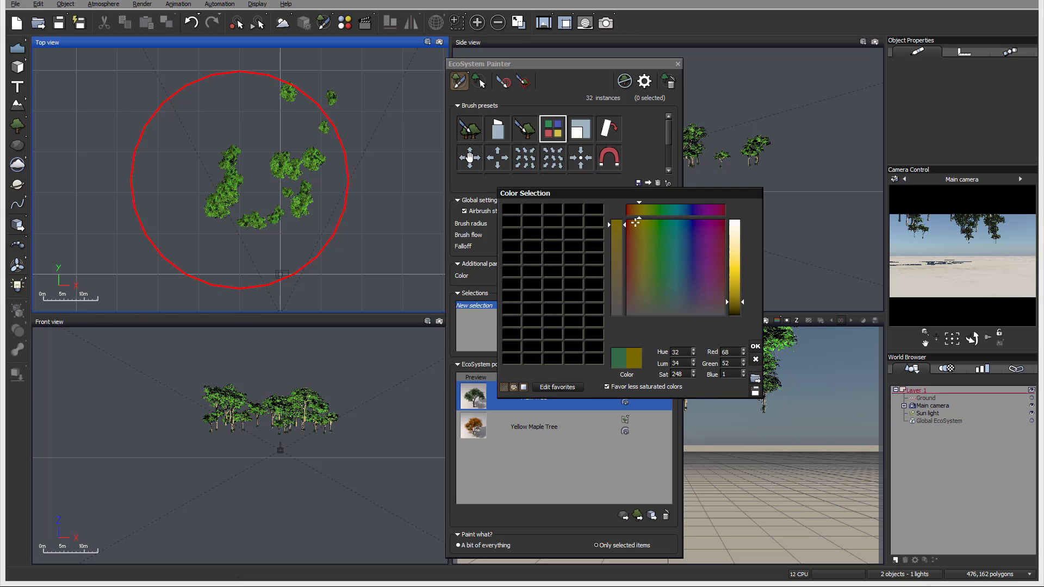
click(632, 224)
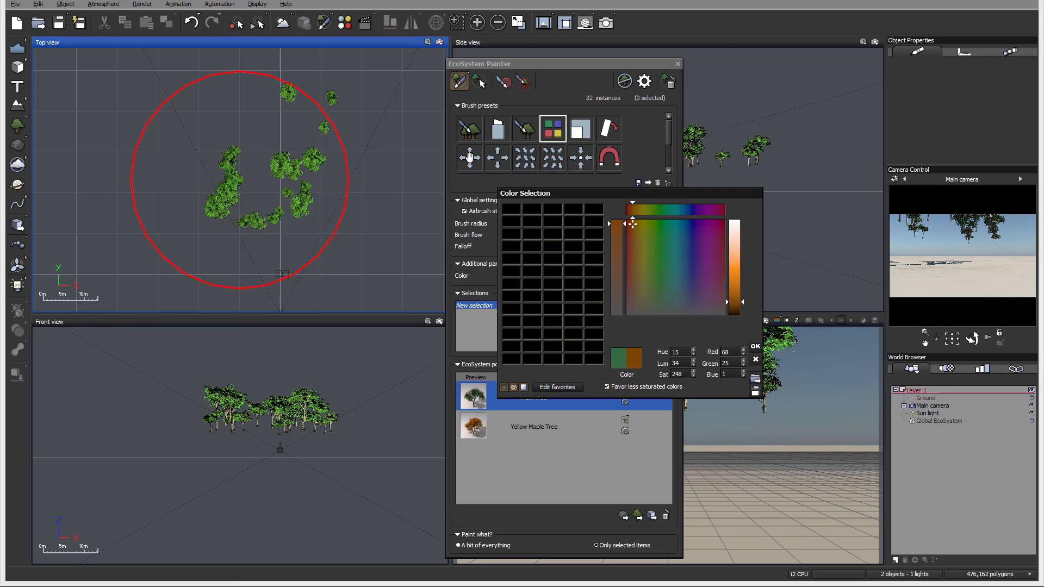
click(759, 348)
Set the brush radius to 52, discard the coloring brush's changes, and try the brush with the angle and reference-axis settings on the trees
drag(591, 220, 559, 223)
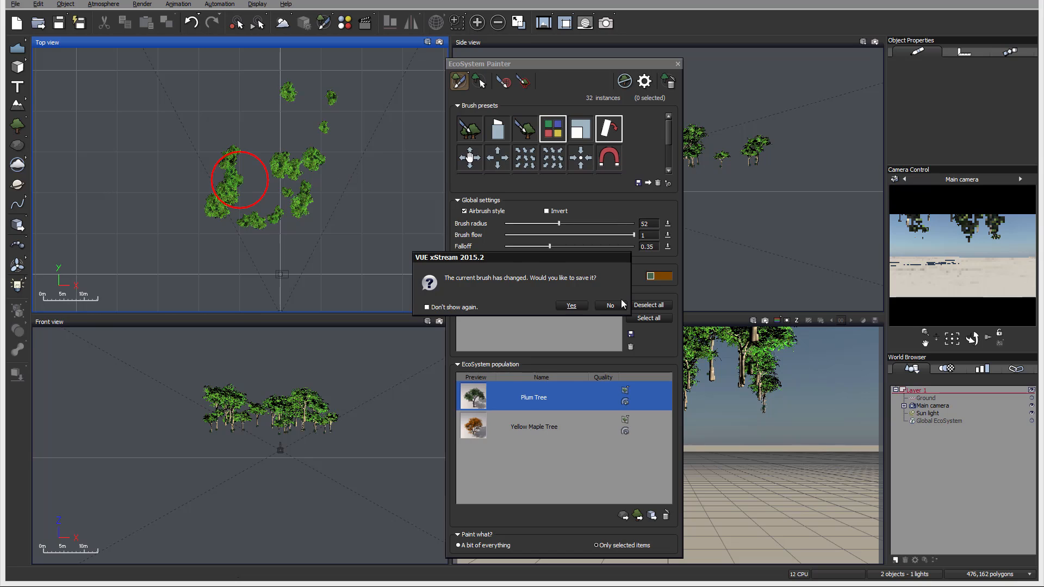
click(610, 306)
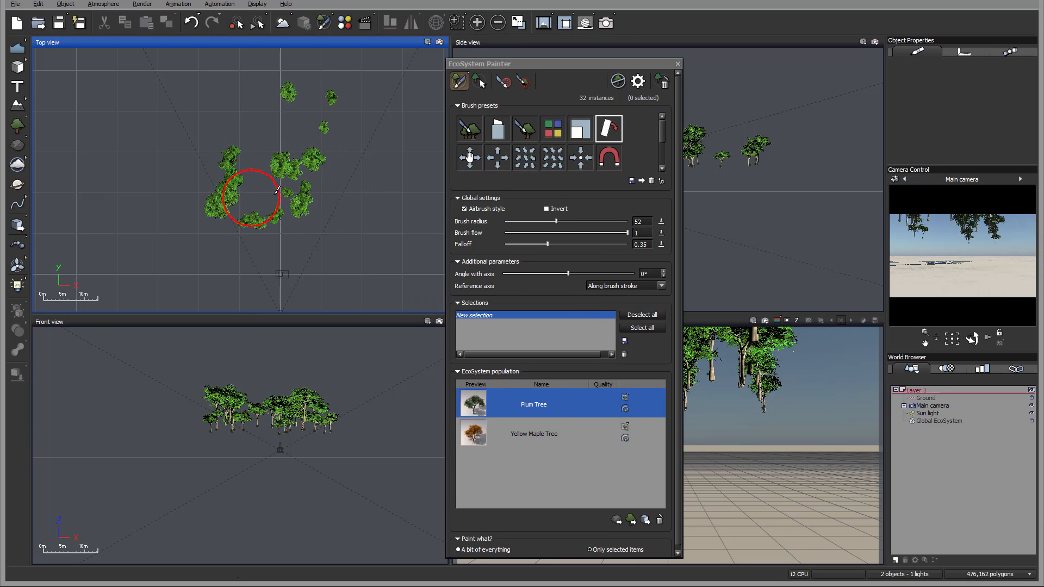
key(ctrl+z)
click(314, 406)
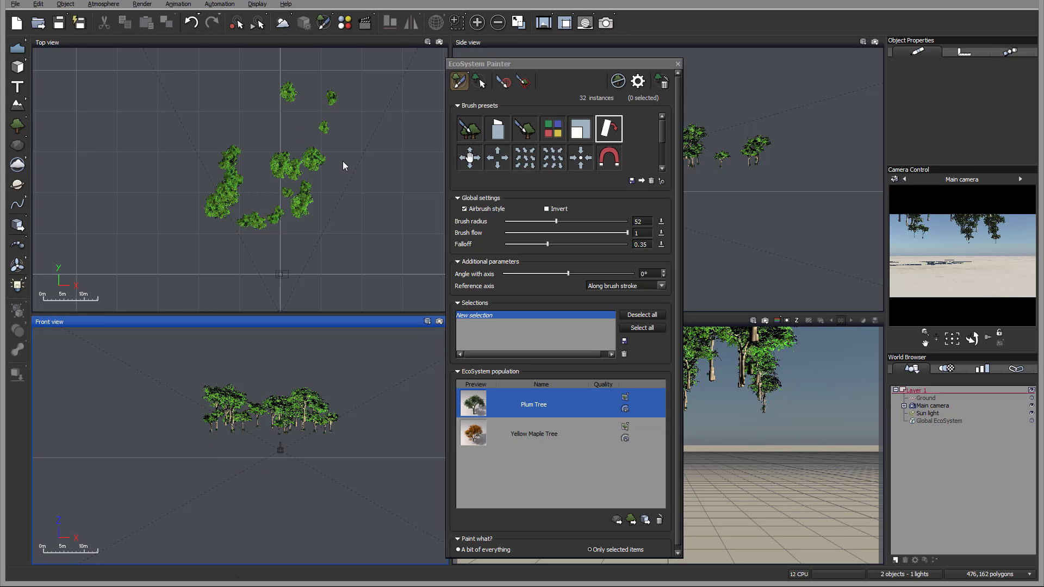
click(250, 180)
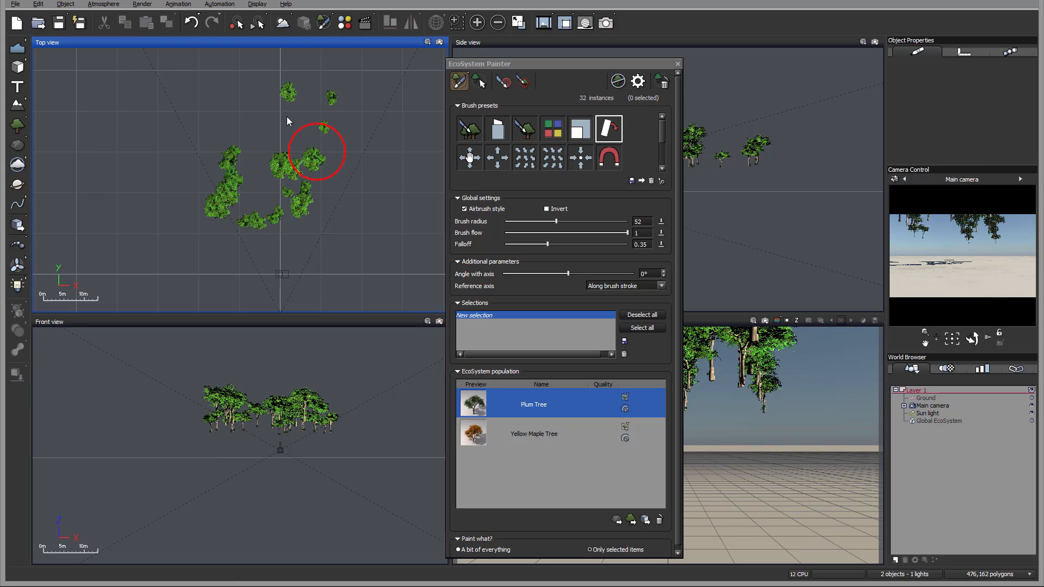
Look through the brush presets, including Scale, and select the Color & Scaling preset
click(578, 130)
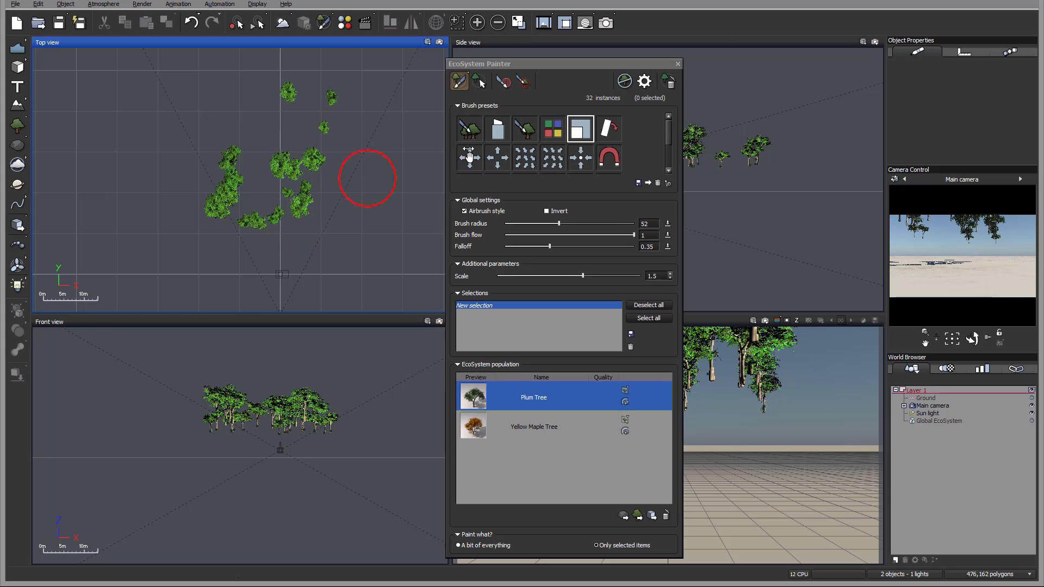
scroll(667, 128, down, 2)
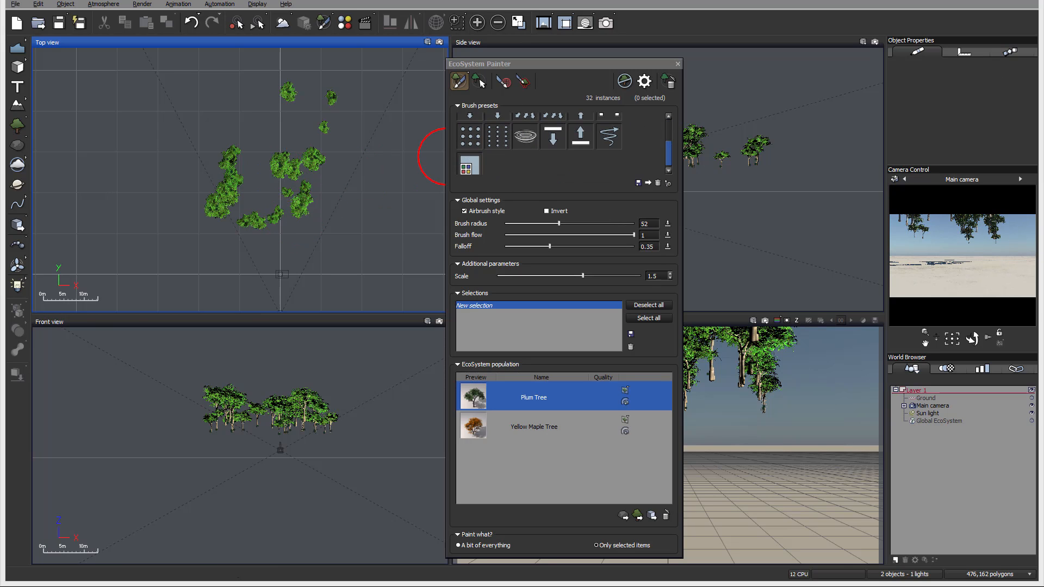
scroll(656, 140, up, 2)
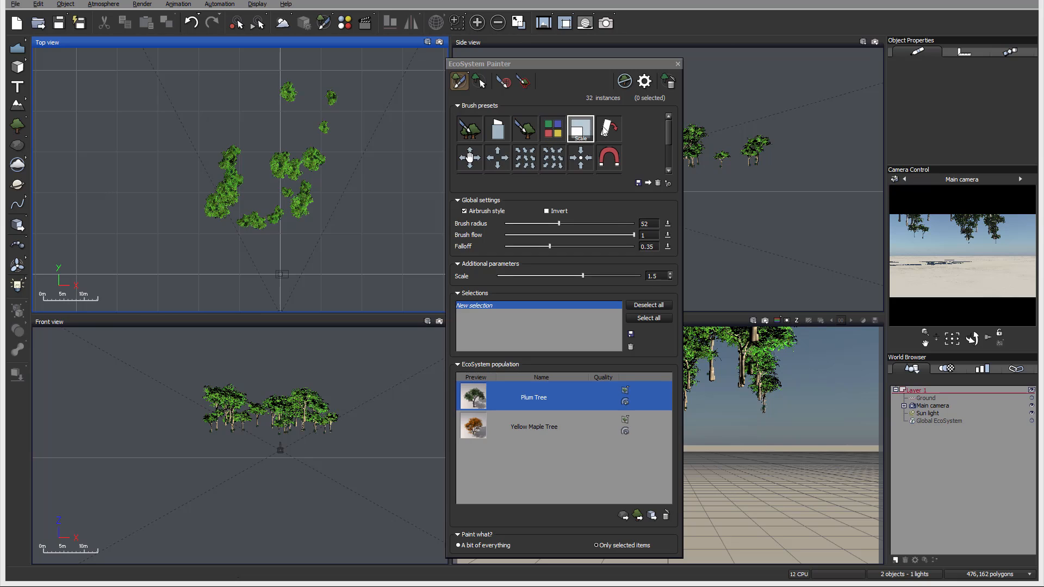
drag(674, 131, 663, 161)
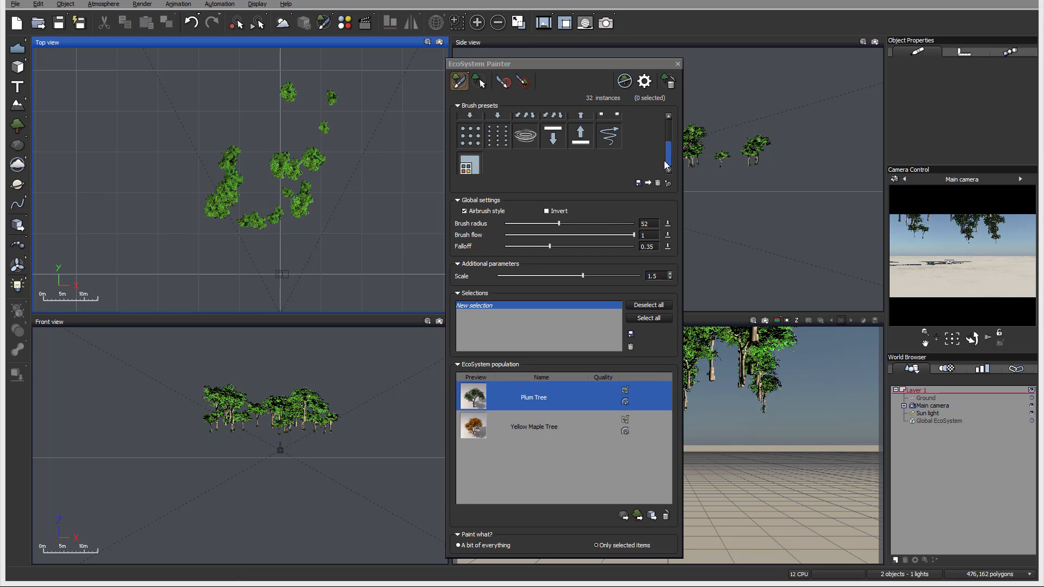
click(472, 164)
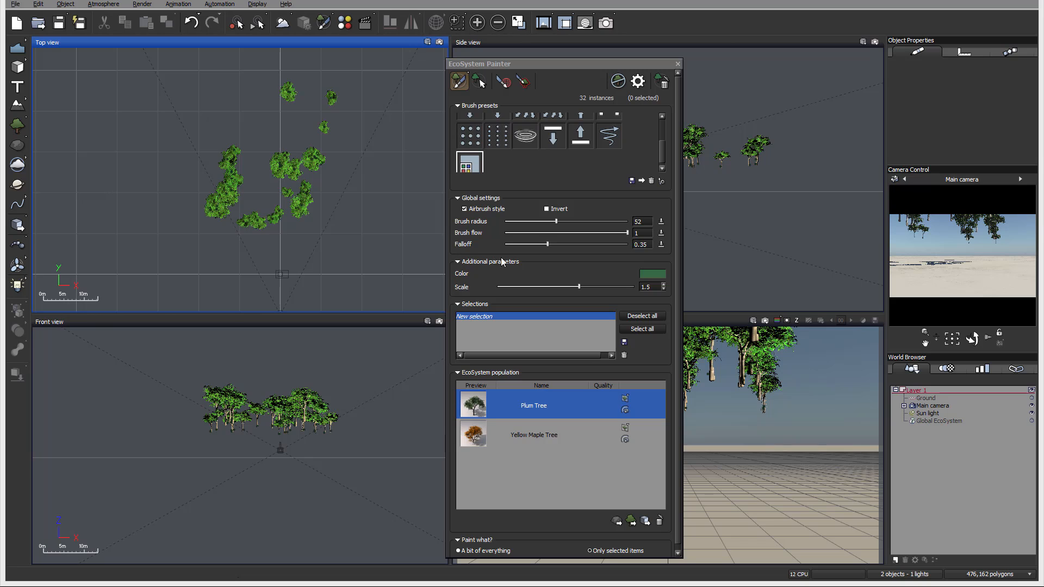
Set the Color & Scaling brush to dark yellow (hue 29, luminance 34, saturation 241), scale 0.61, falloff 0.461 and radius 55
click(653, 273)
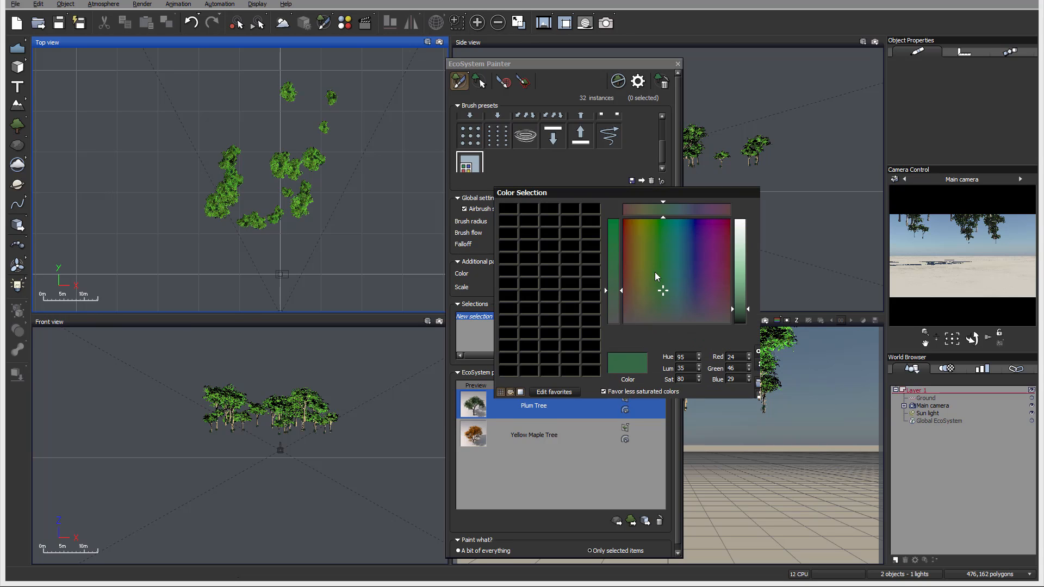
click(636, 225)
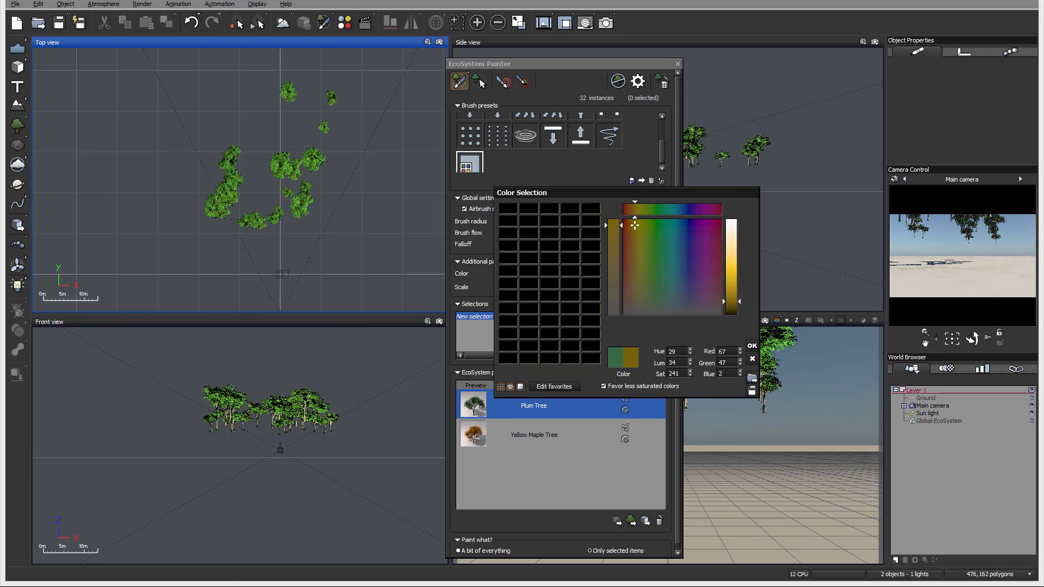
click(752, 346)
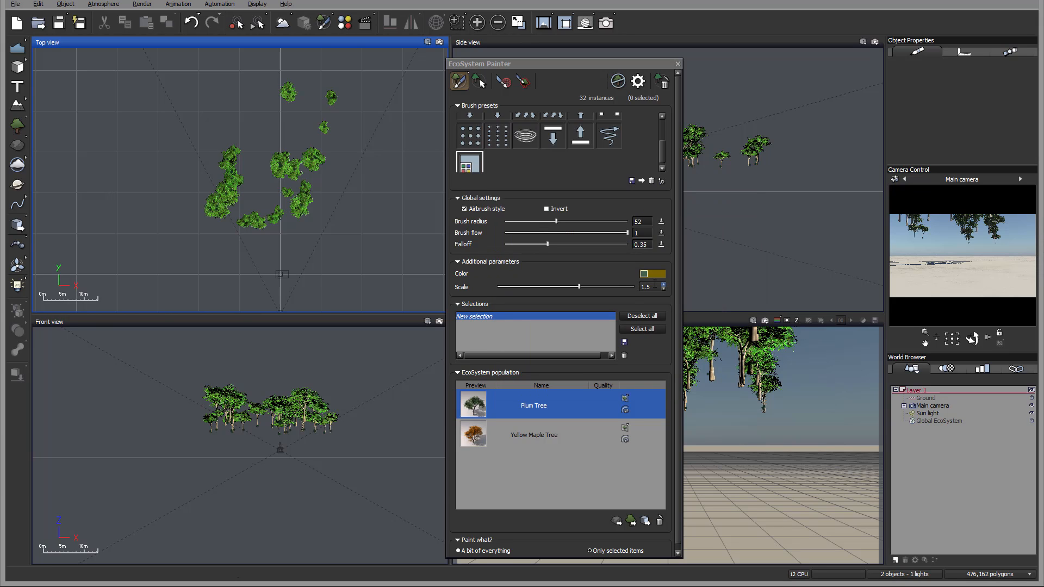
drag(577, 287, 568, 287)
drag(547, 244, 561, 245)
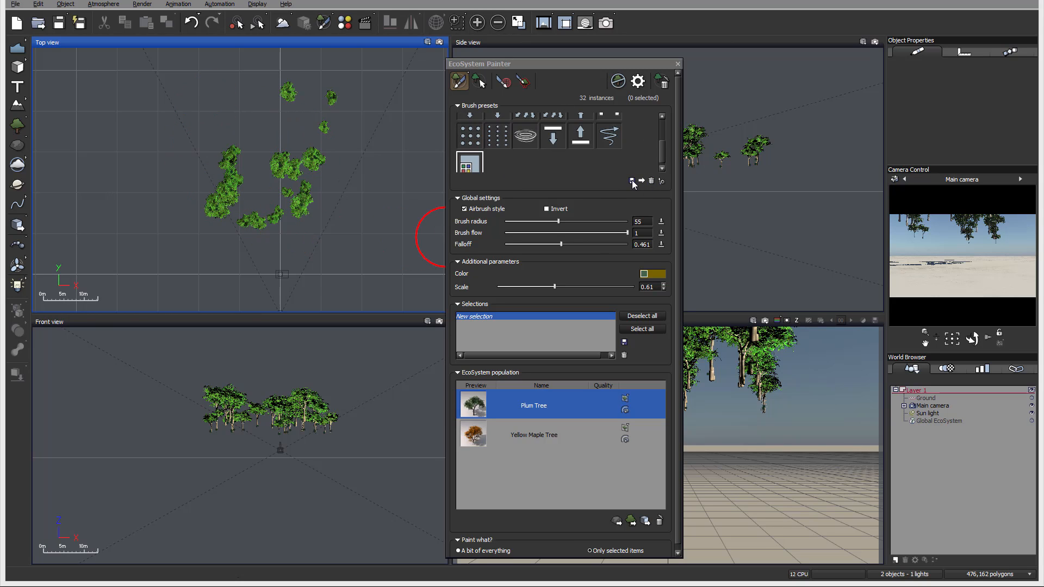
Open the Color & Scaling brush in the Brush Editor, rename it "tutorial" and select its Scaling effector
click(661, 181)
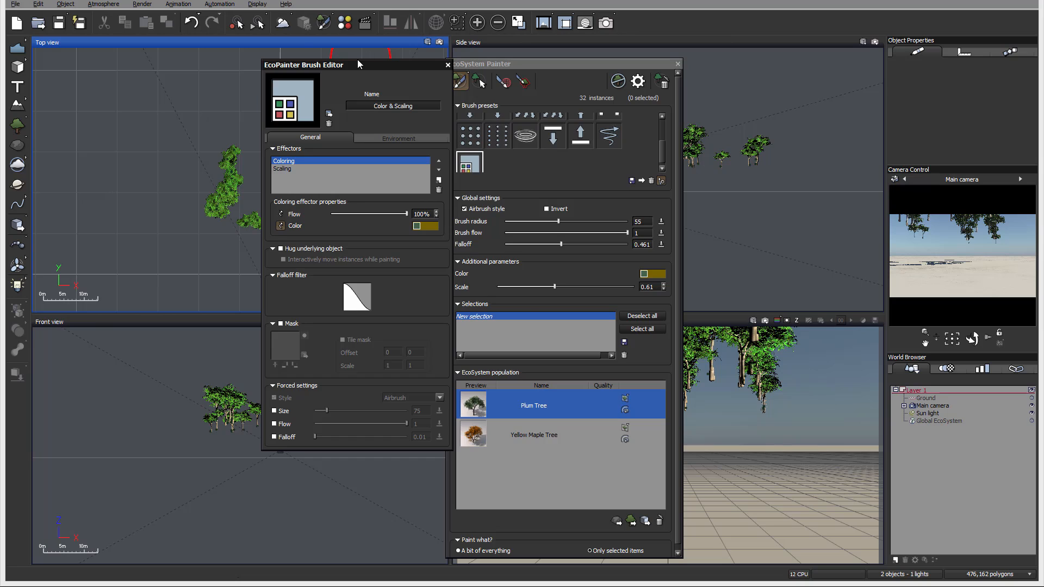
drag(357, 61, 390, 47)
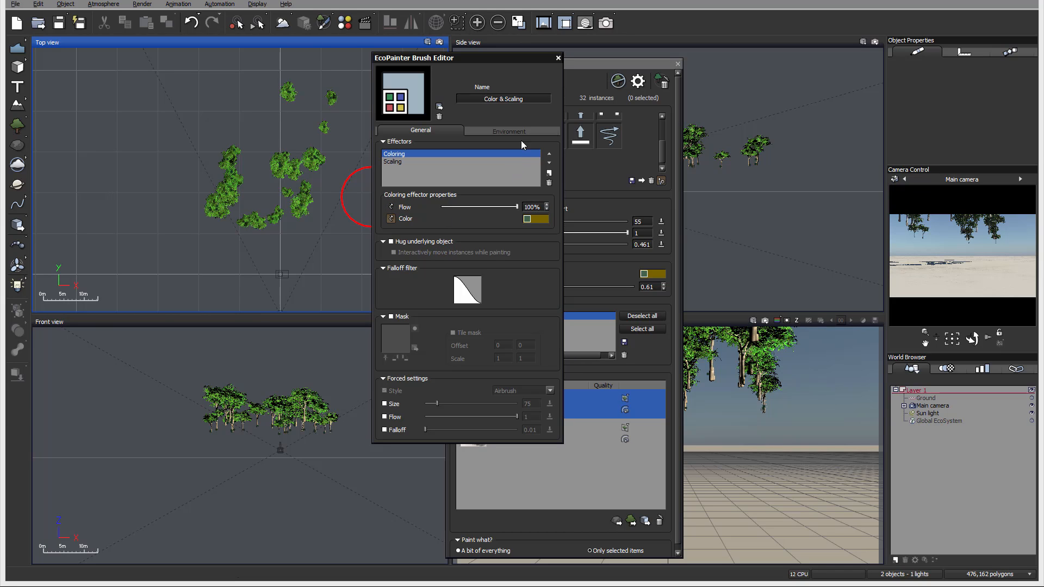
click(532, 100)
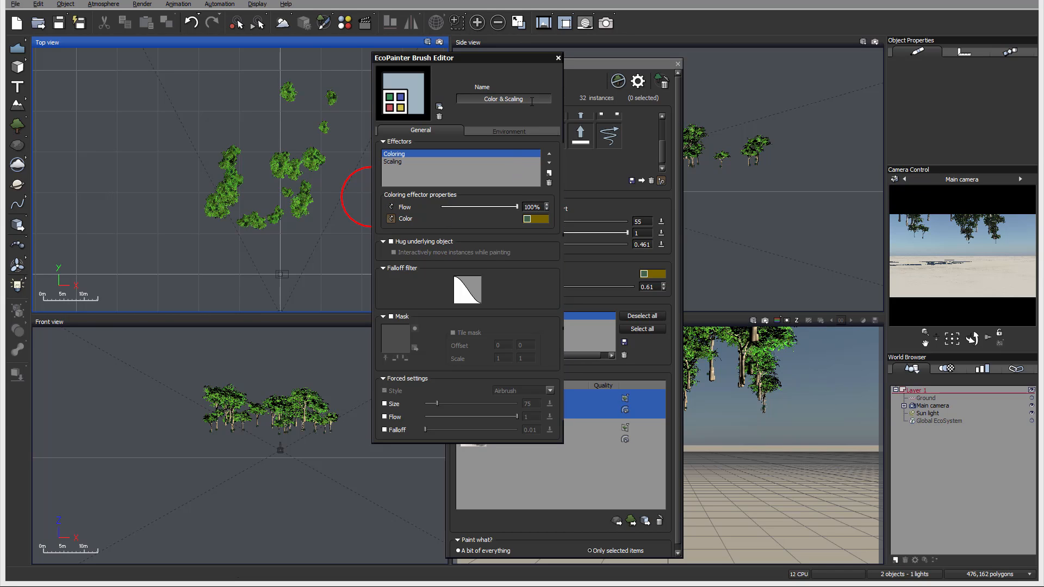
text(tutorial)
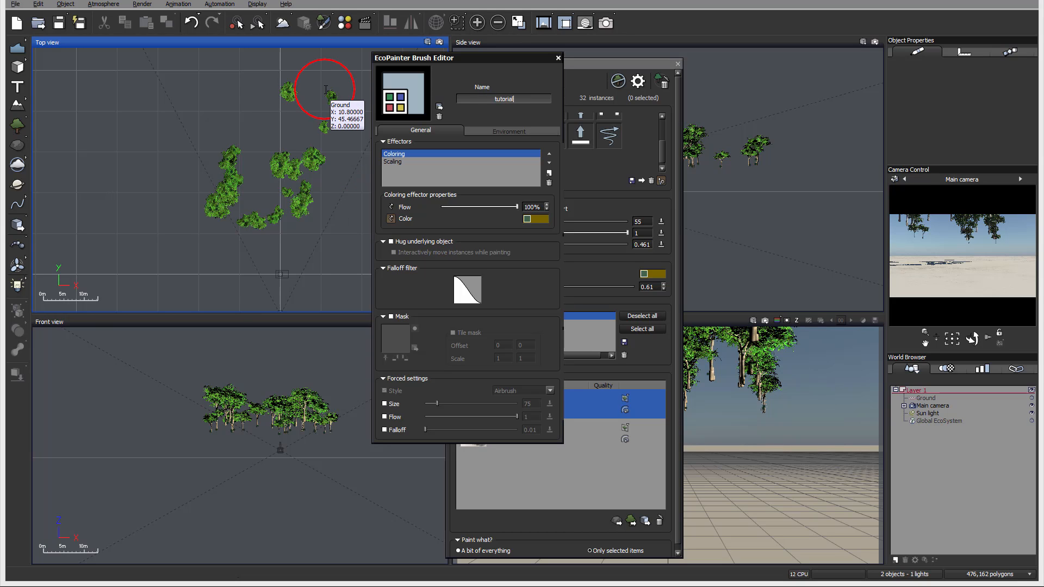
click(495, 161)
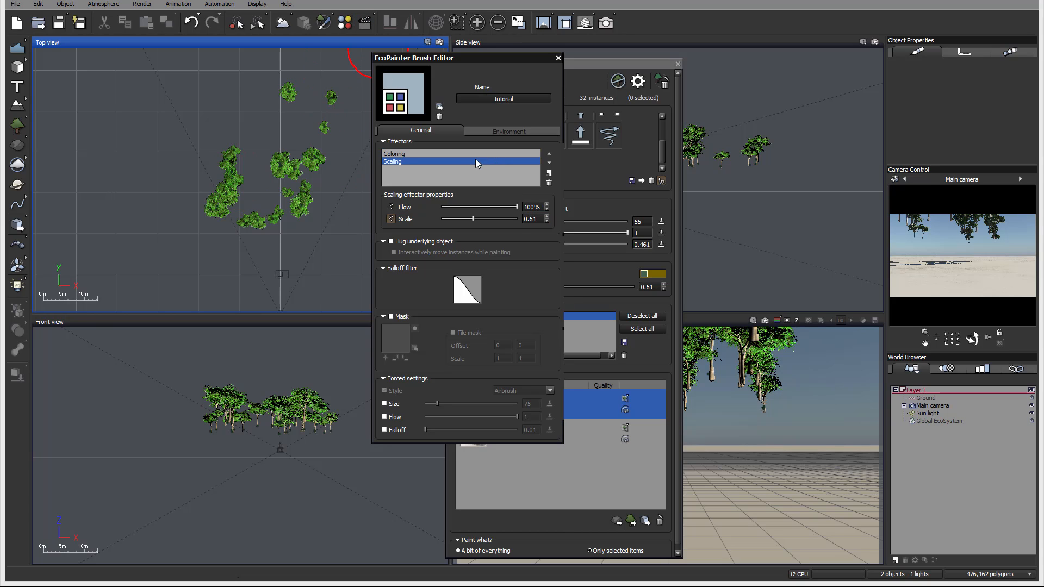
Add a Tornado effector to the tutorial brush and remove its Scaling effector
click(412, 154)
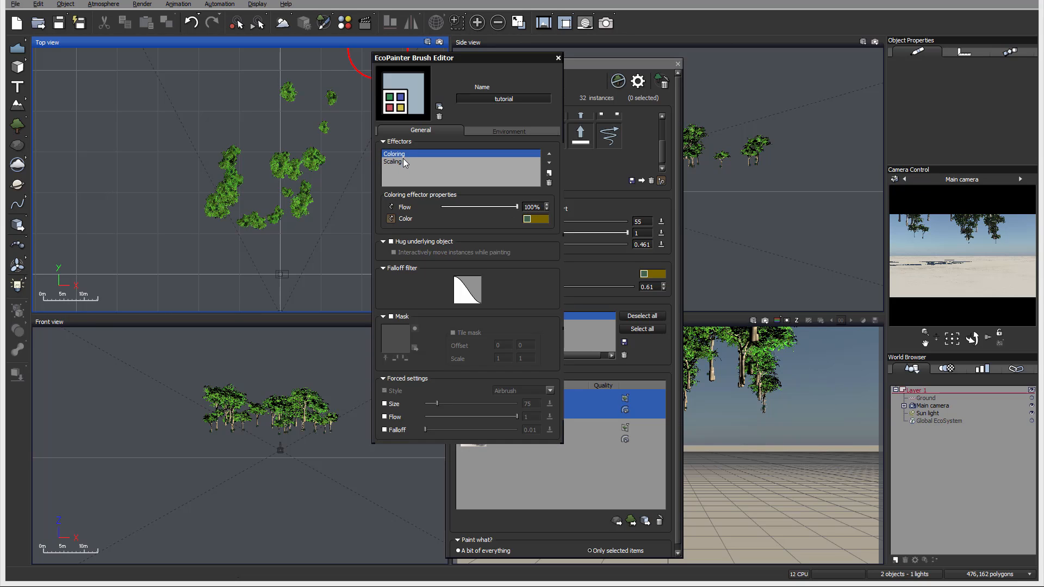
click(548, 174)
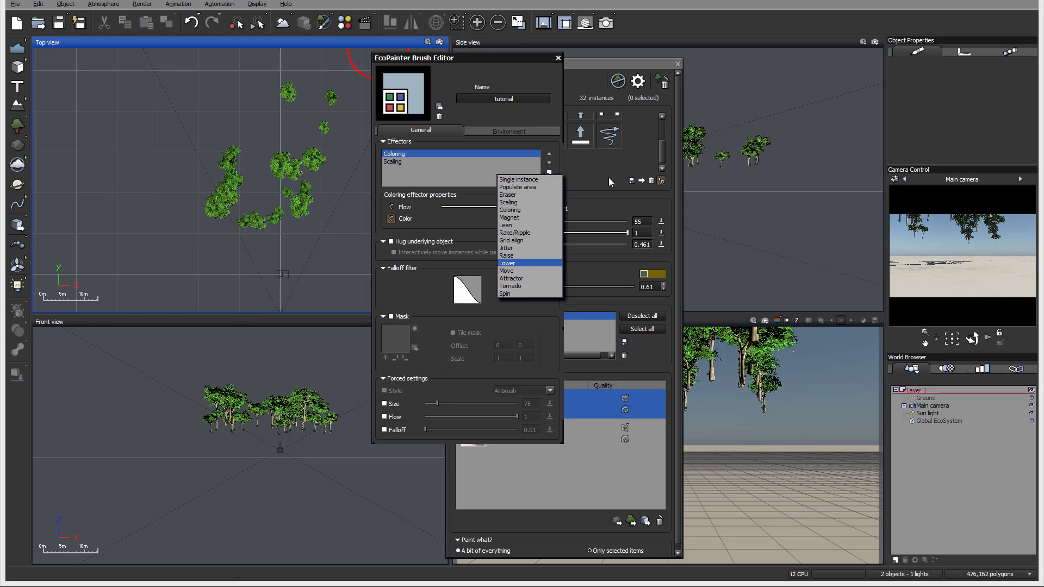
click(530, 287)
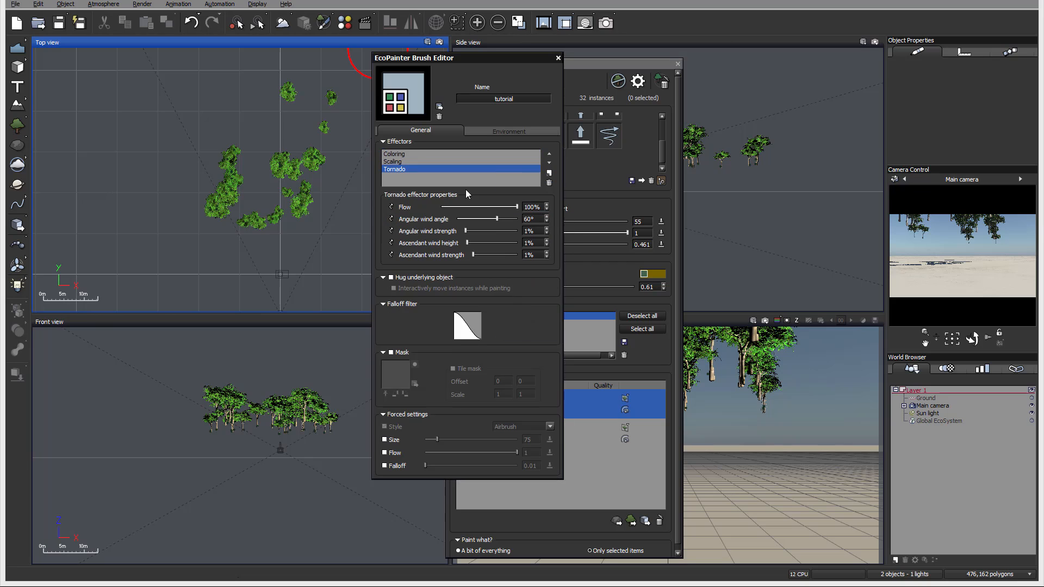
click(400, 161)
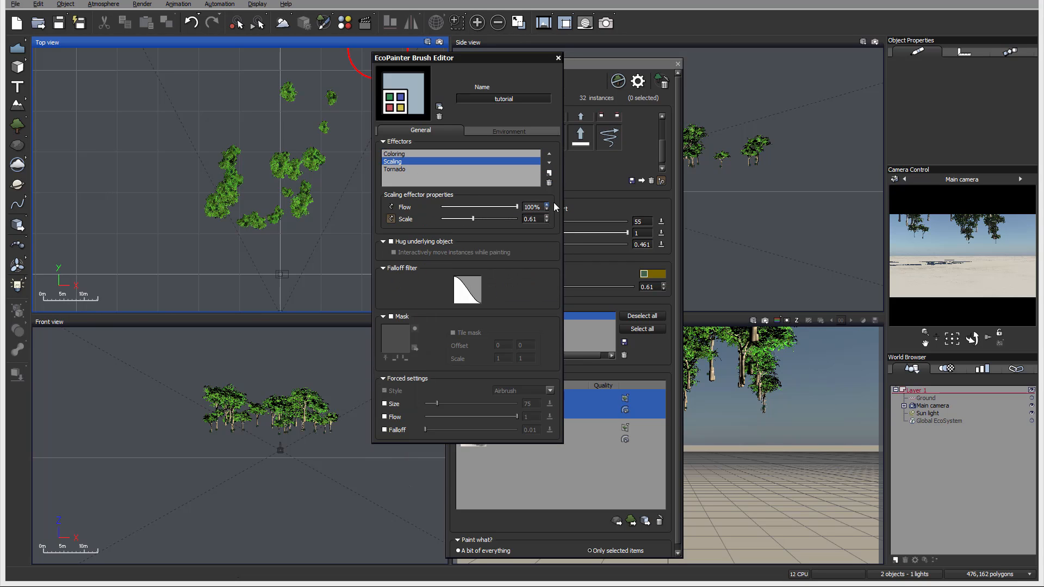
click(548, 183)
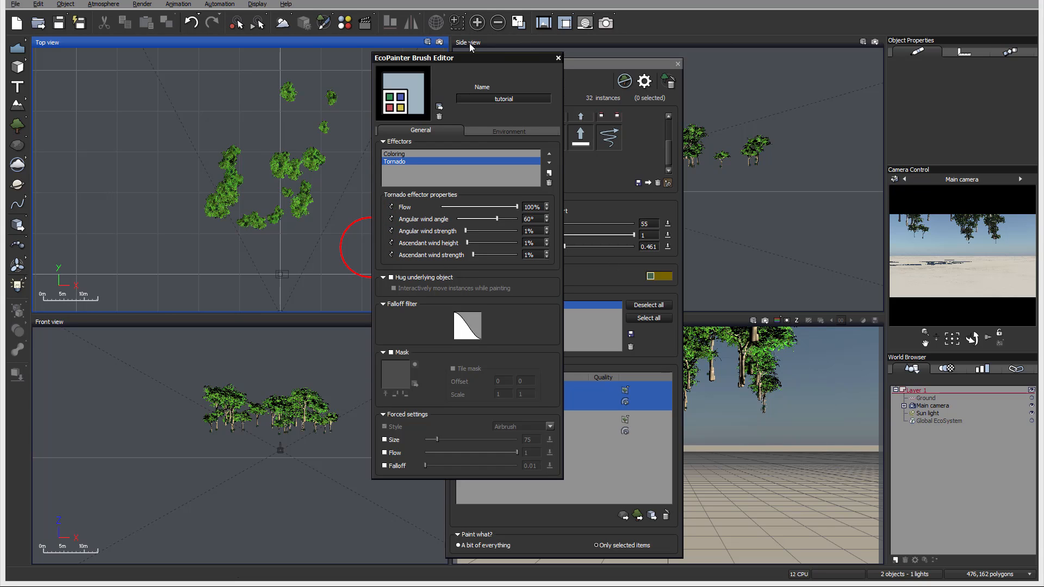
Publish the Tornado's angular wind angle and strength as painter parameters, and enable Hug underlying object with interactive instance moving while painting
drag(471, 57, 801, 47)
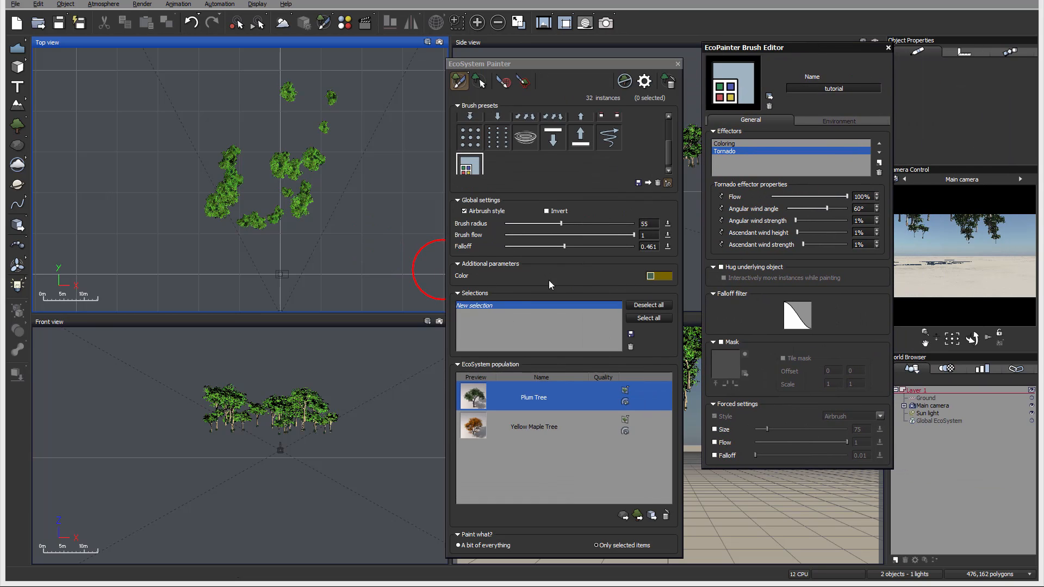
click(721, 208)
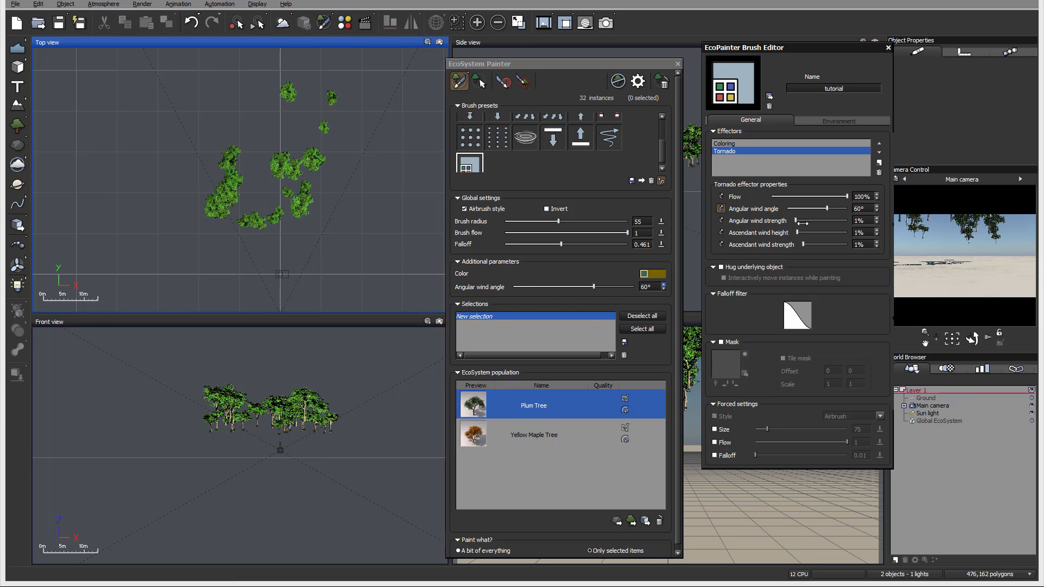
click(721, 221)
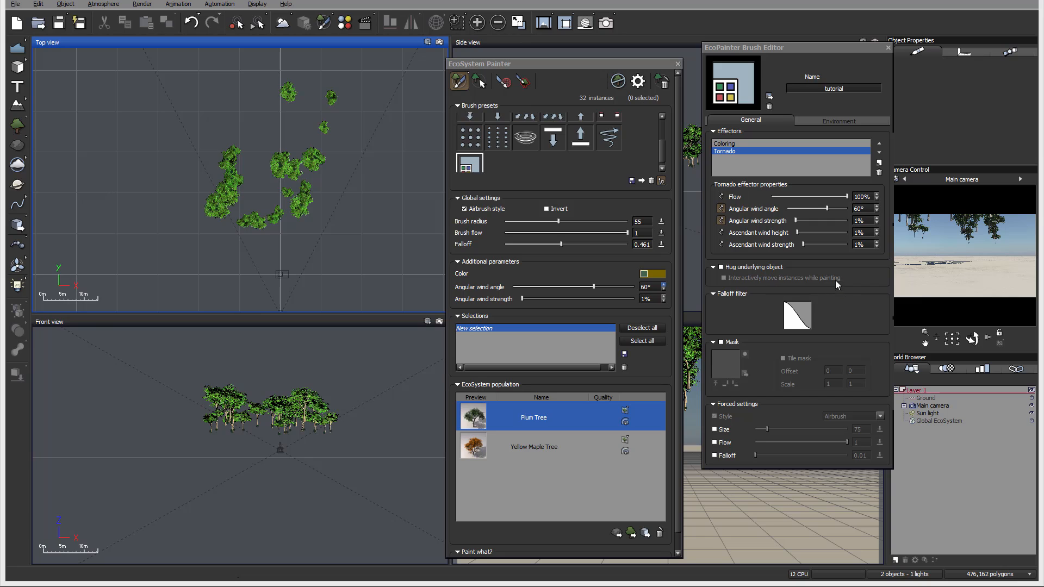
click(722, 268)
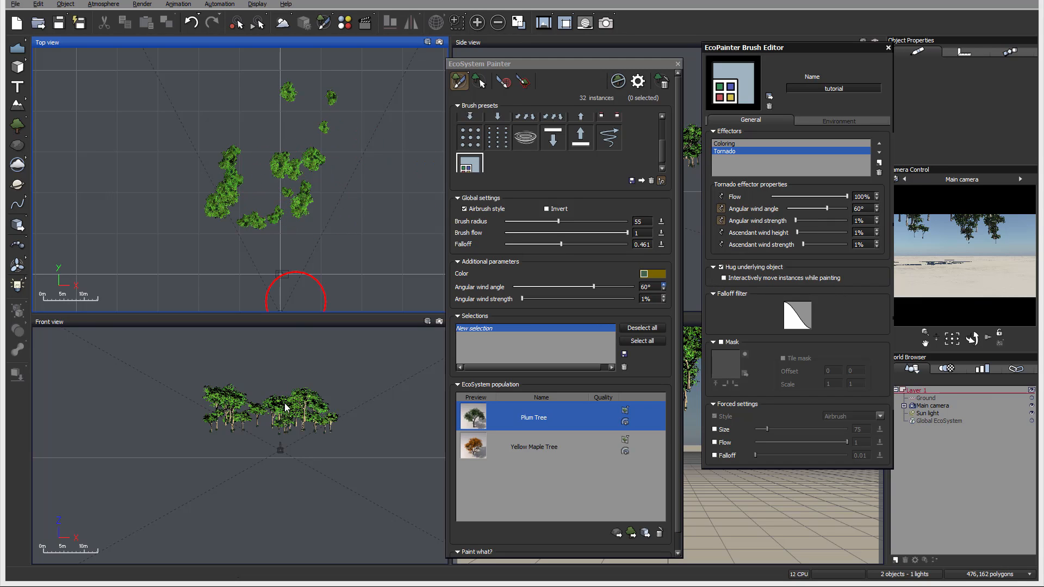
click(738, 280)
Look through the preset falloff filters and try adding a keypoint near the middle of the brush attenuation curve
click(789, 306)
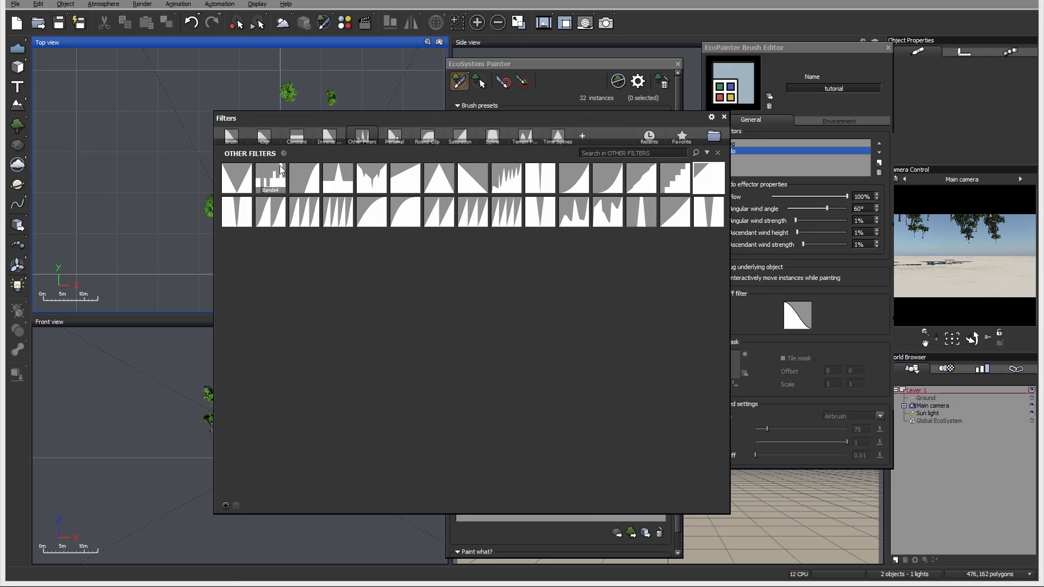
click(724, 118)
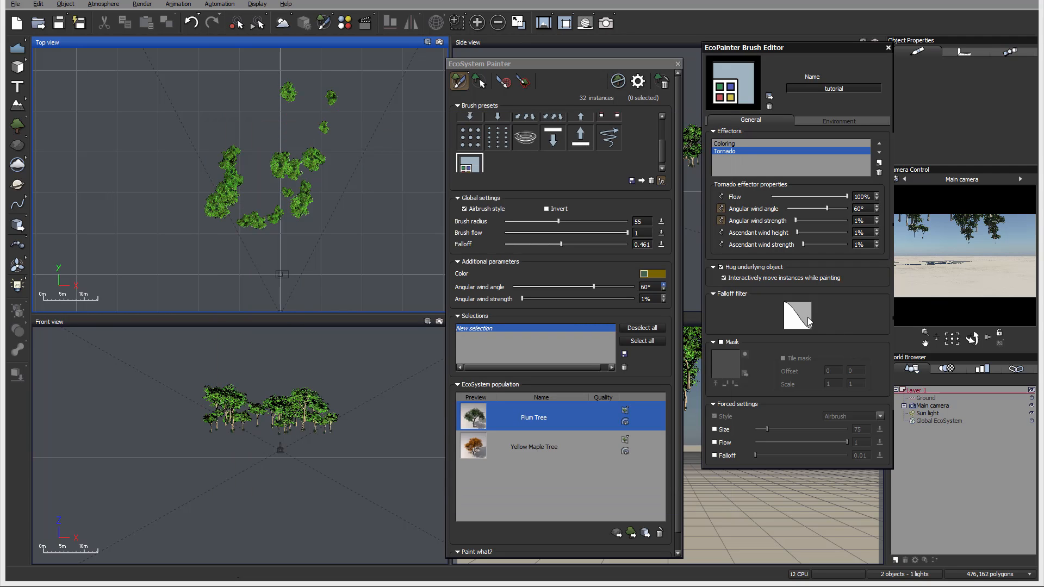
right_click(792, 318)
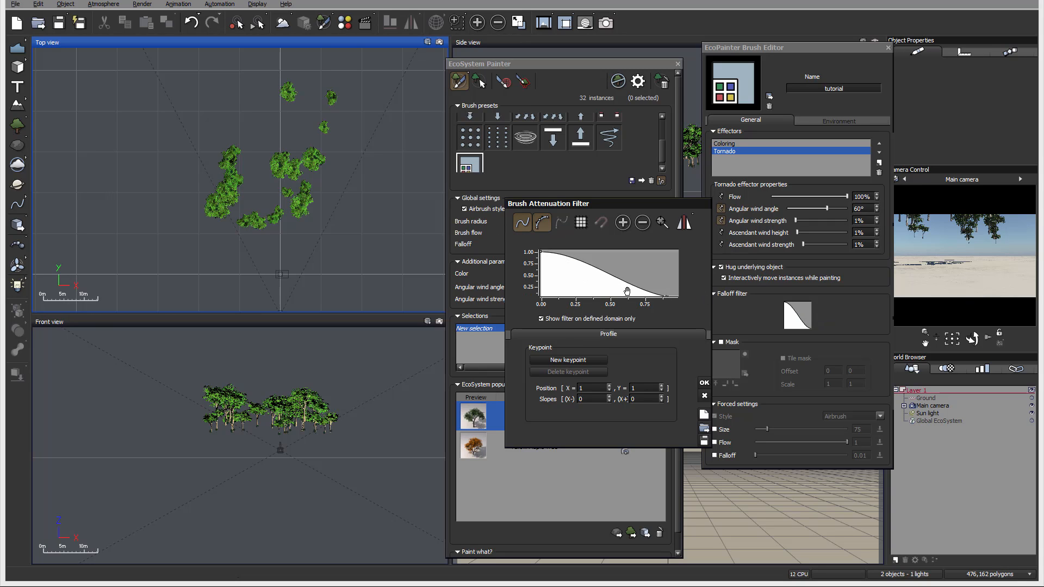
click(607, 270)
mouse_move(607, 278)
mouse_down()
mouse_move(610, 288)
mouse_move(613, 280)
mouse_up()
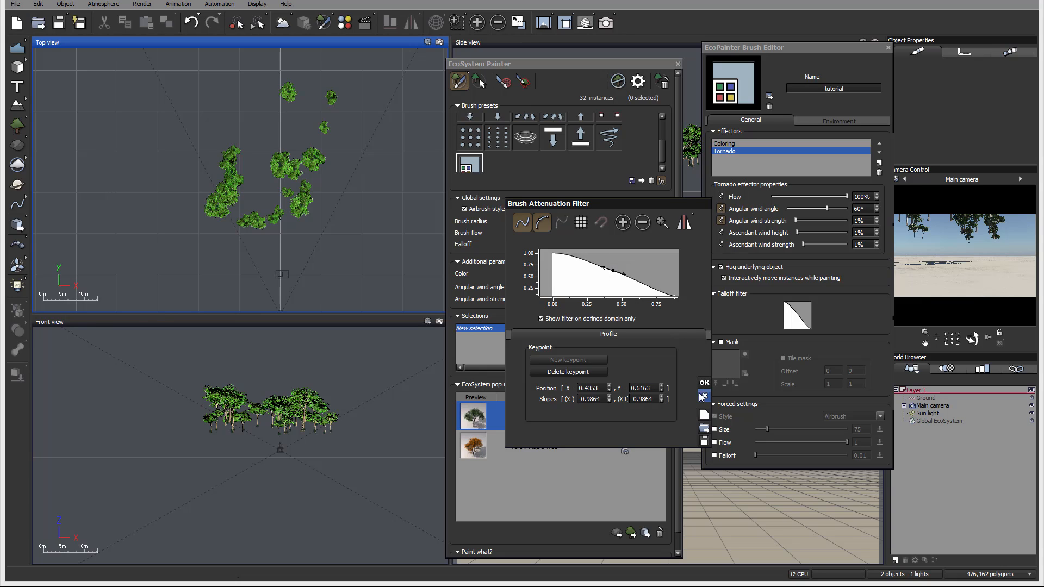
click(704, 397)
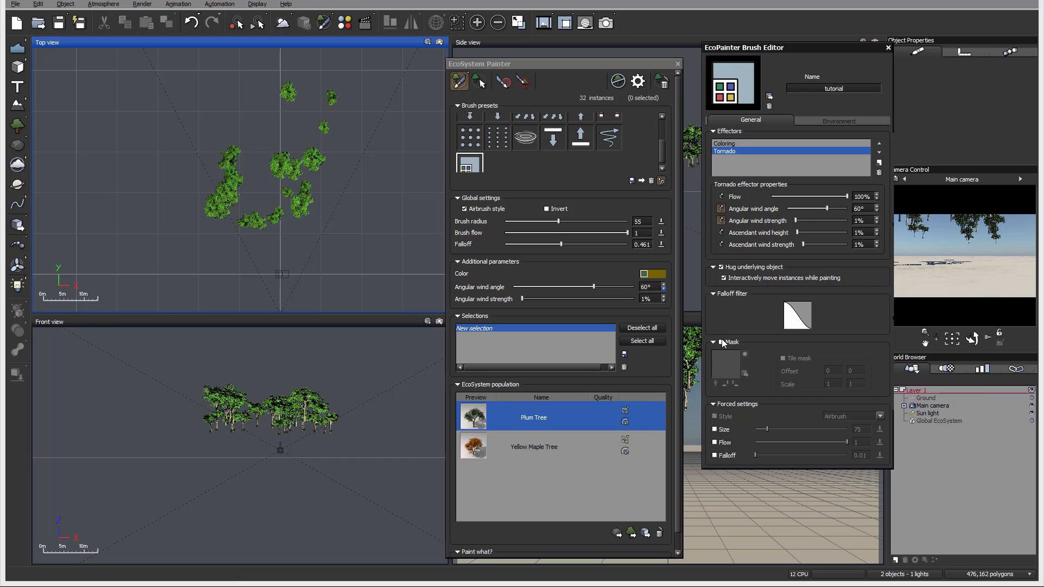
Enable the brush mask and load the Neon bitmap from the Bitmaps collection as its image
click(746, 351)
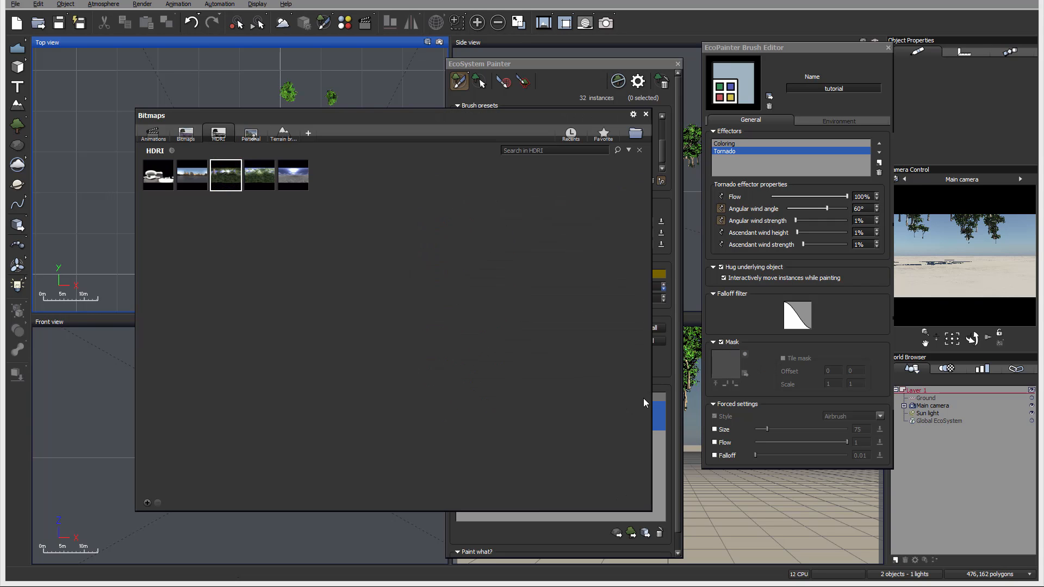
click(646, 115)
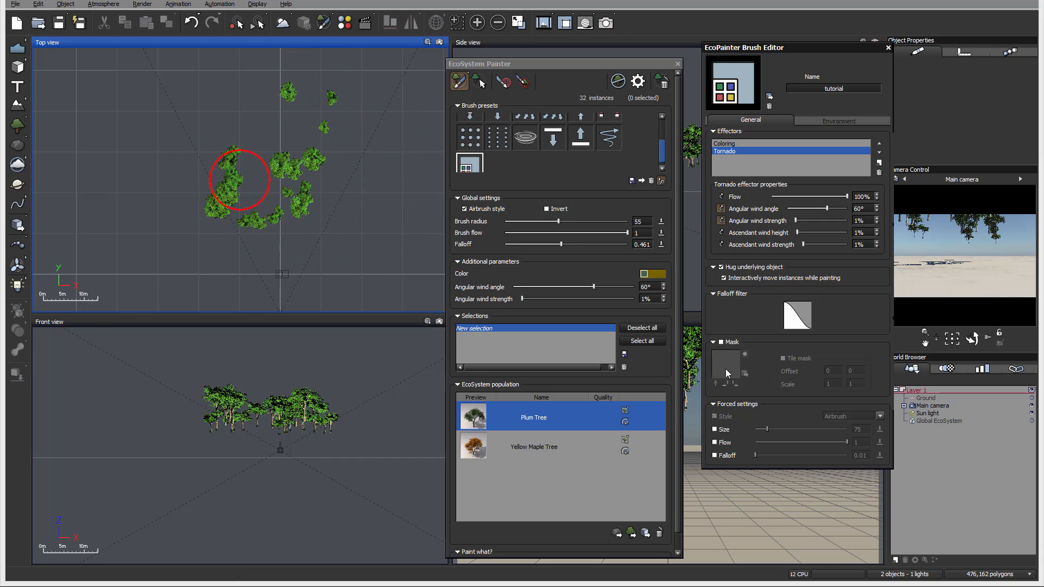
click(732, 342)
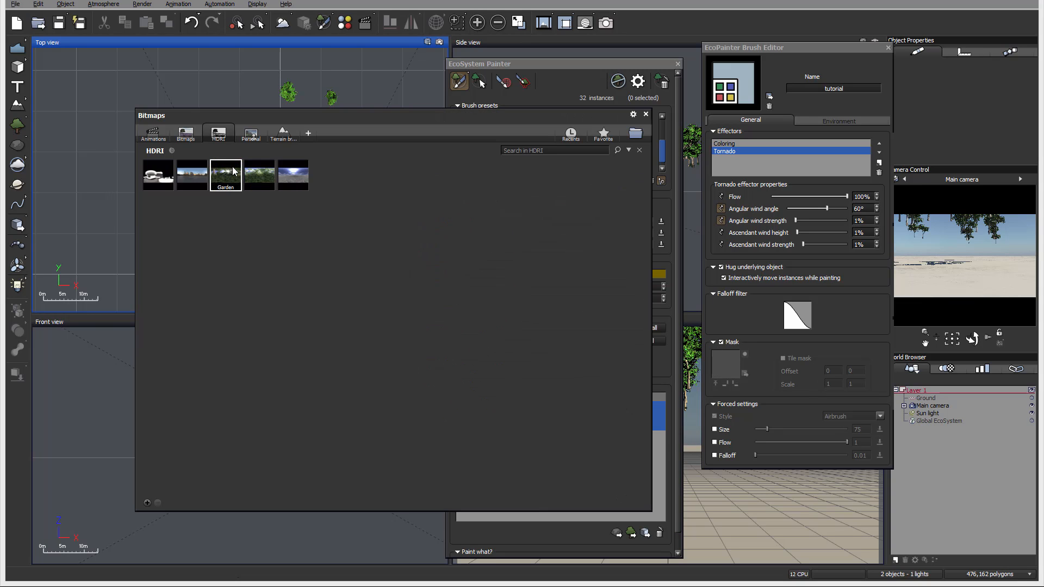
click(186, 133)
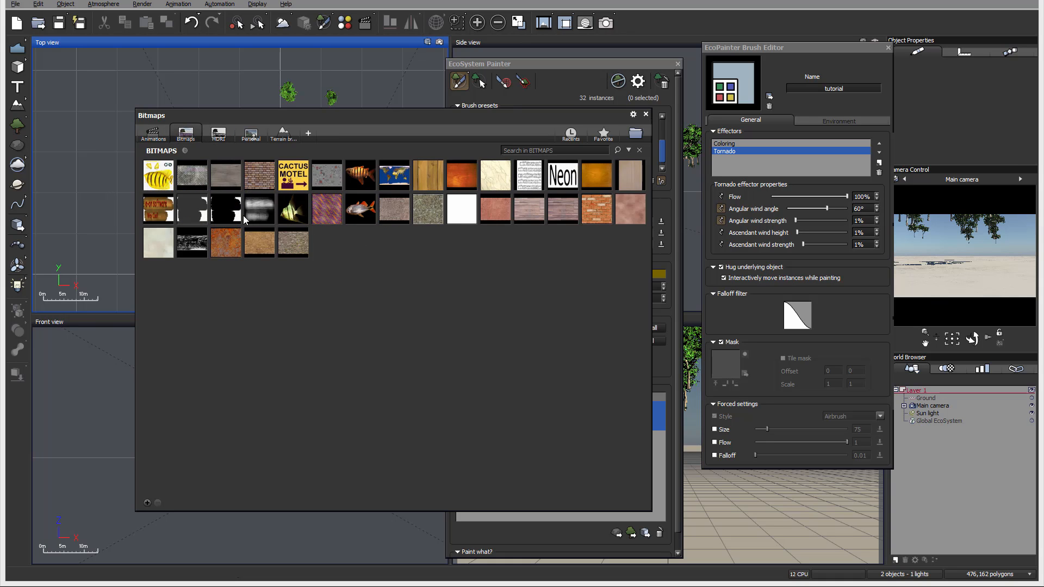
click(556, 176)
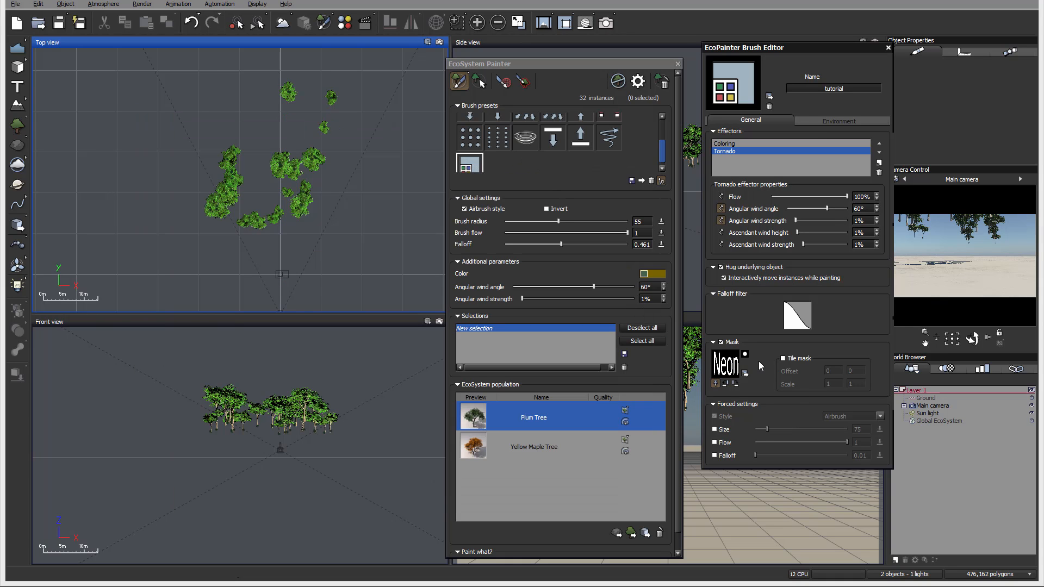
Try the mask's image and tiling options, and examine the brush's altitude, slope and orientation constraints
double_click(735, 384)
click(731, 384)
click(792, 360)
click(795, 359)
click(821, 122)
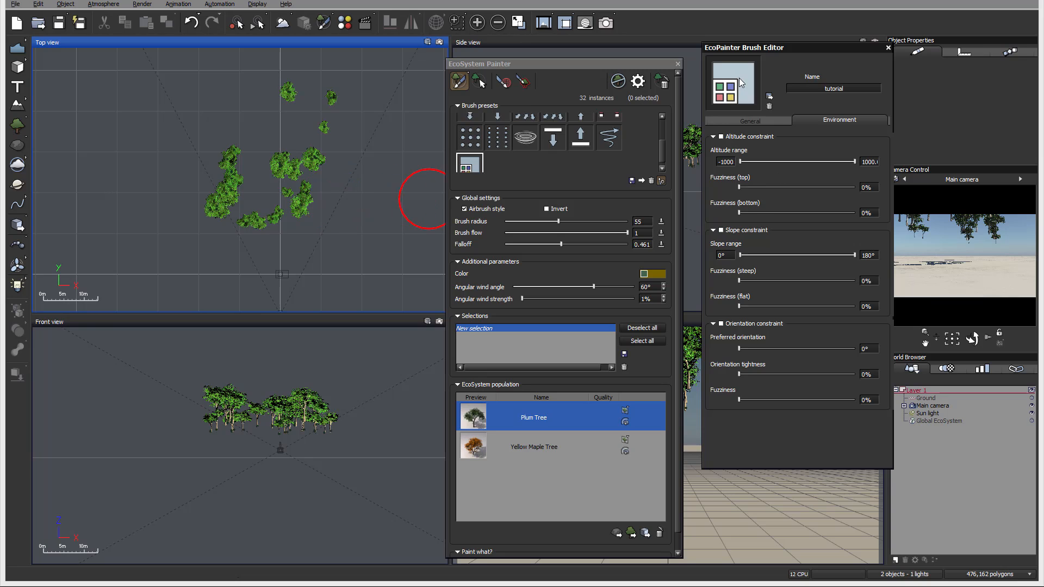
click(741, 124)
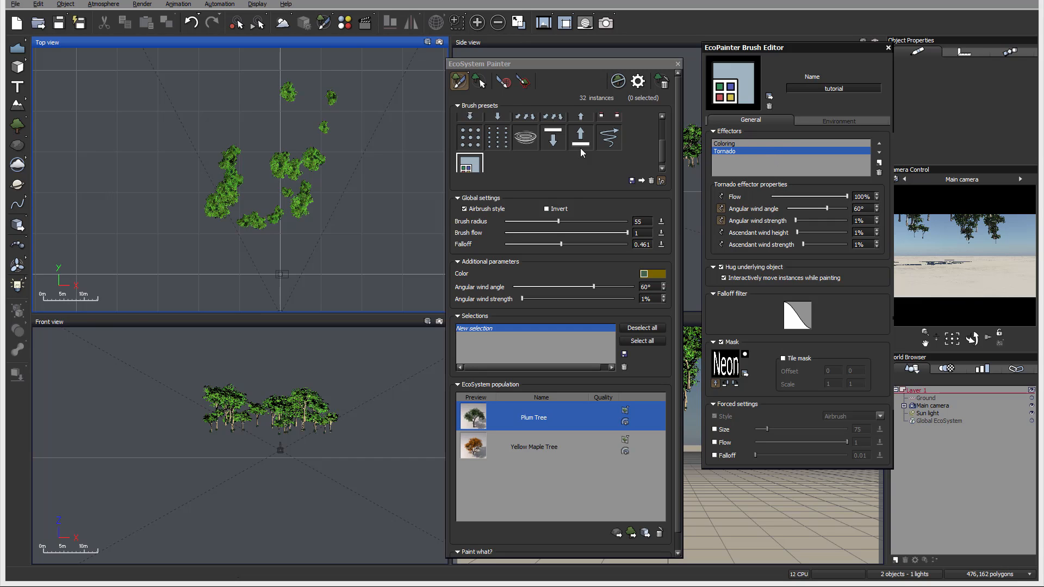
Look over the brush presets again, and close both the Brush Editor and the EcoSystem Painter
drag(664, 153, 663, 129)
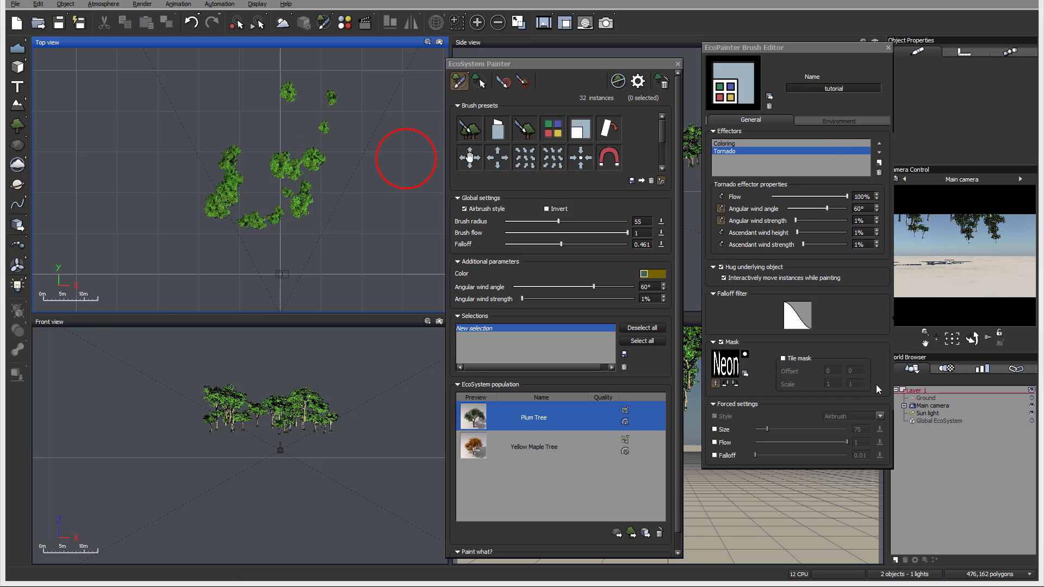
click(889, 48)
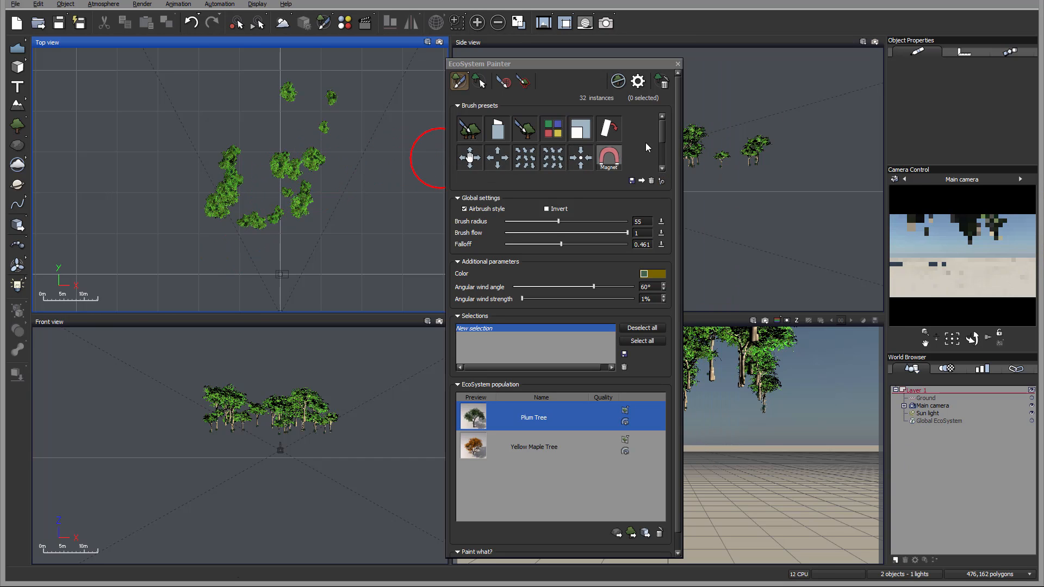
click(659, 155)
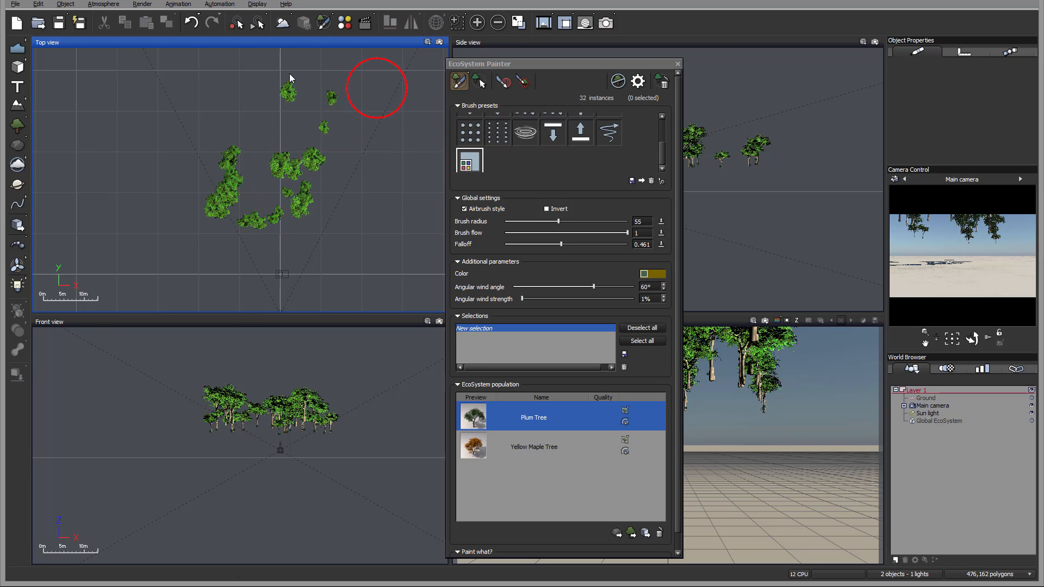
click(523, 82)
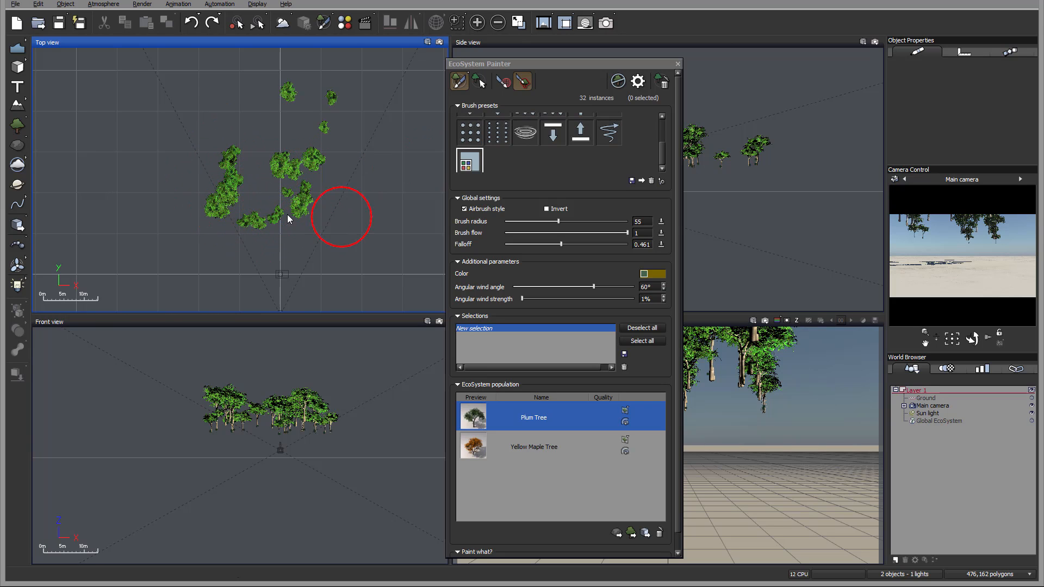
click(257, 409)
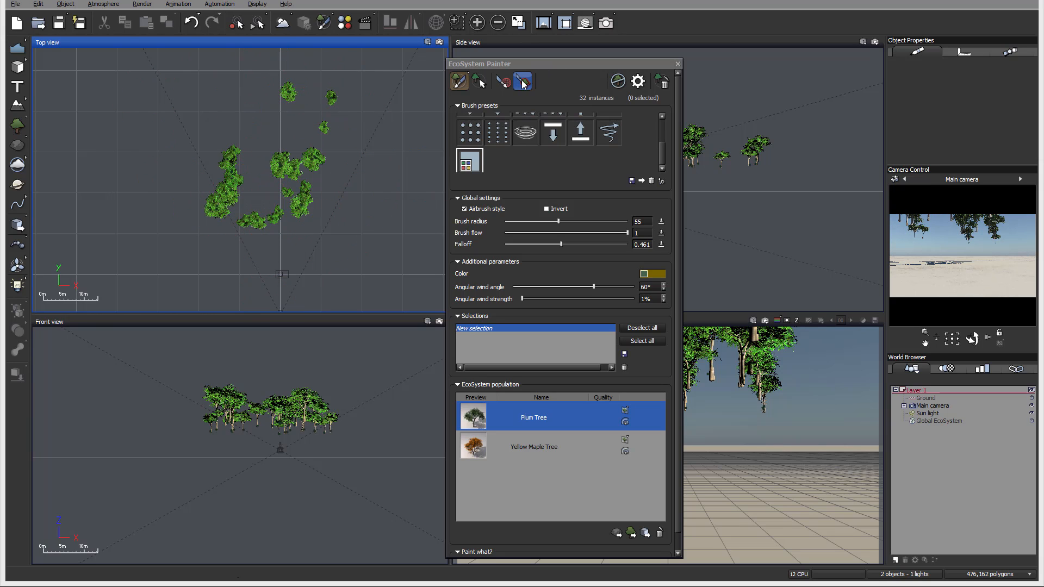
click(677, 65)
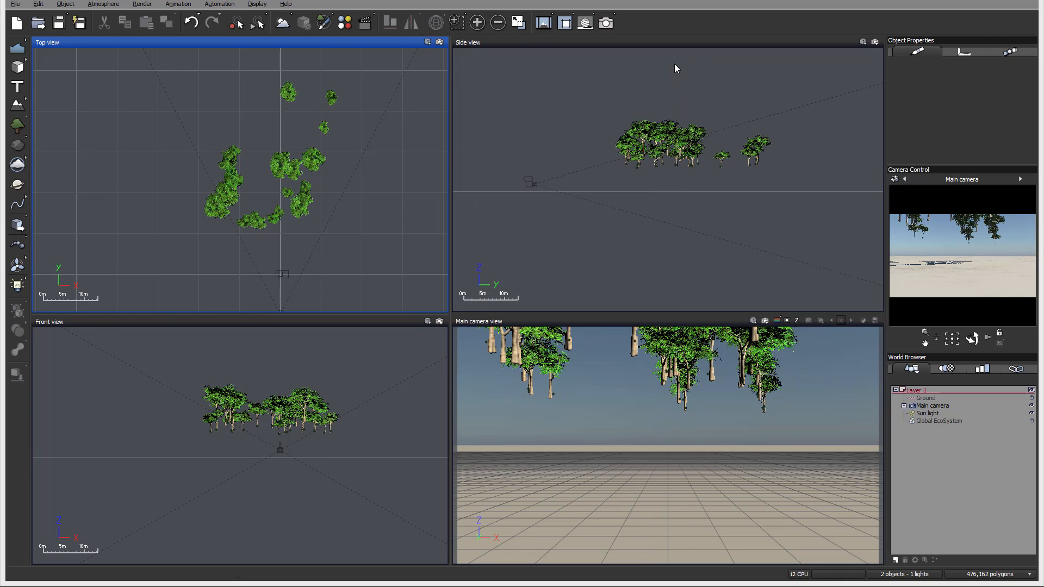
Select the Global EcoSystem and move its trees out of the camera's view to about X 53.8 m, Y 31.5 m
click(949, 421)
right_drag(312, 158, 354, 231)
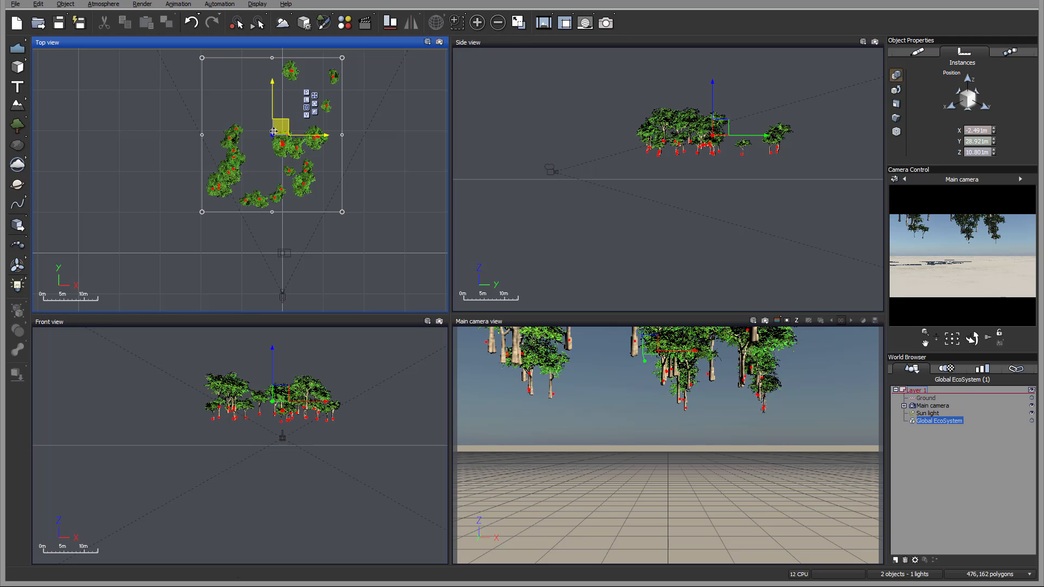
drag(283, 126, 452, 114)
right_drag(206, 166, 70, 180)
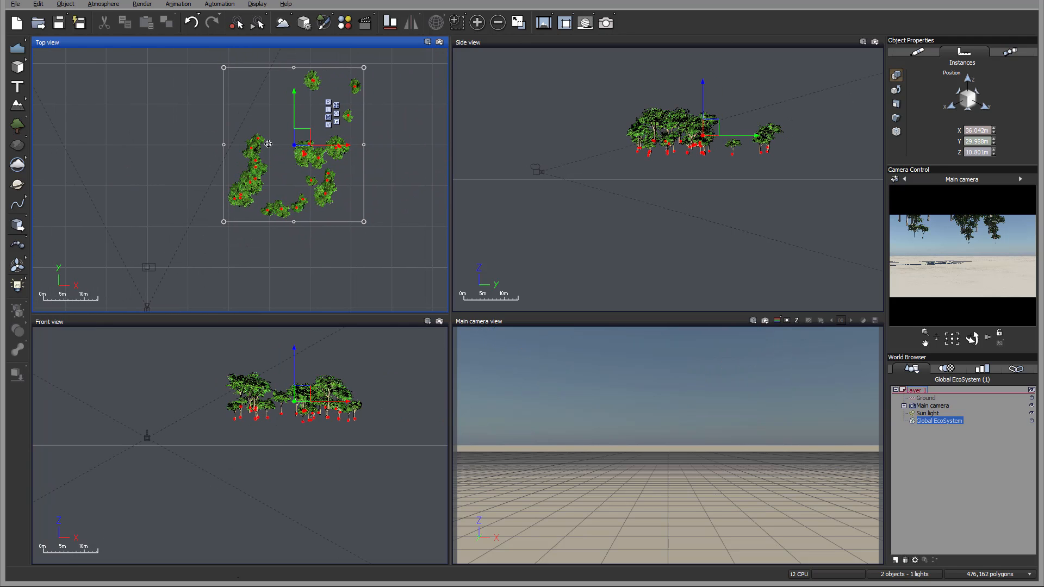
drag(308, 134, 381, 128)
right_drag(116, 117, 199, 107)
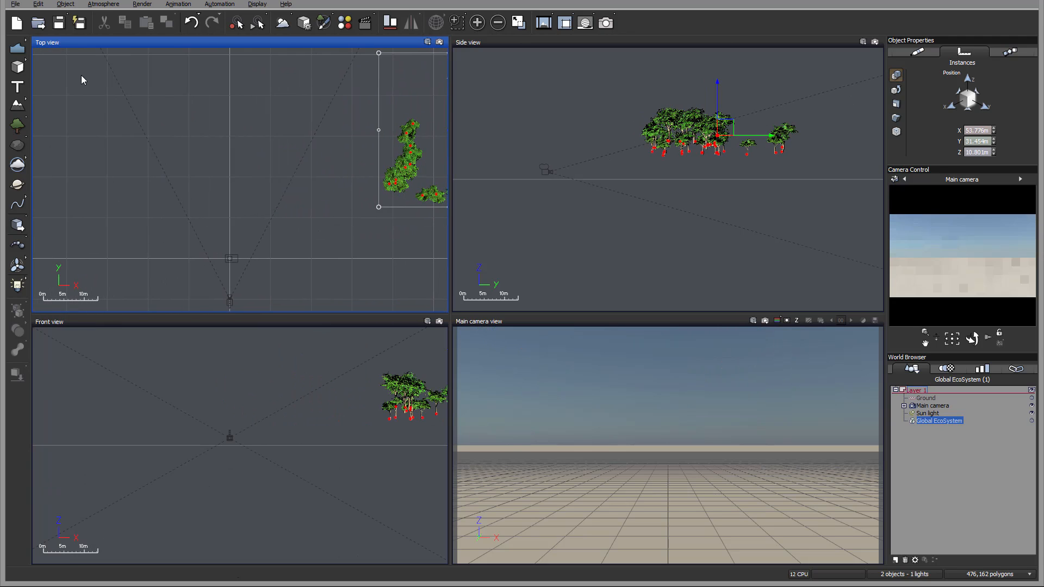
Add a cube, stretch it into a broad, flat slab and place it in front of the camera
click(19, 66)
click(70, 73)
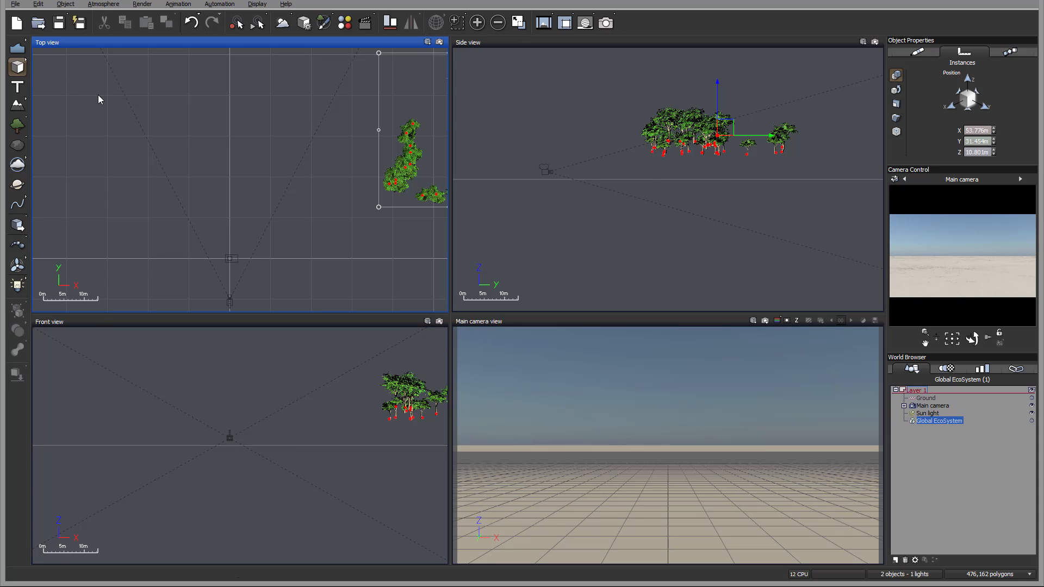
drag(220, 169, 220, 66)
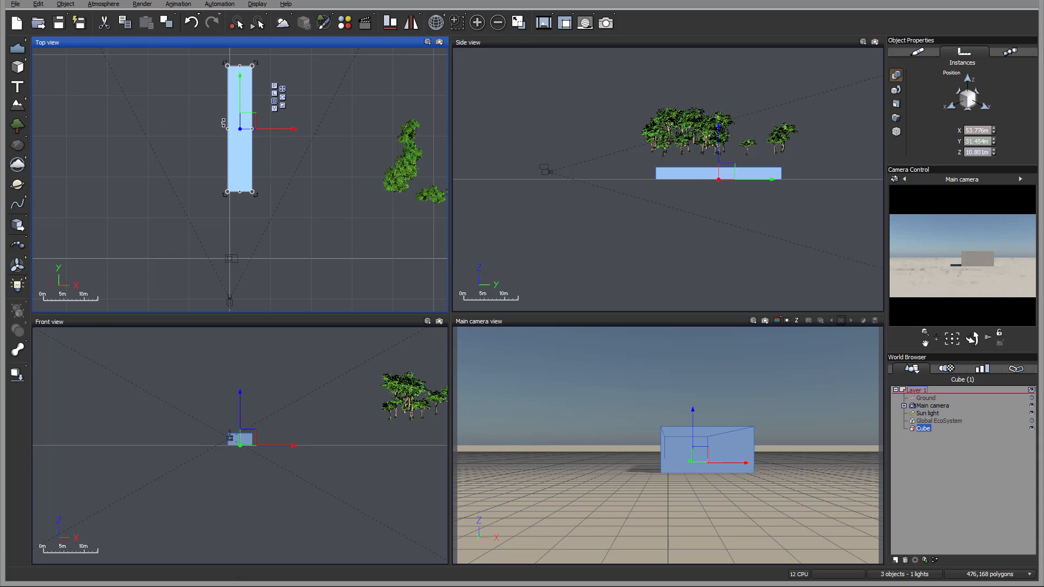
drag(216, 126, 152, 128)
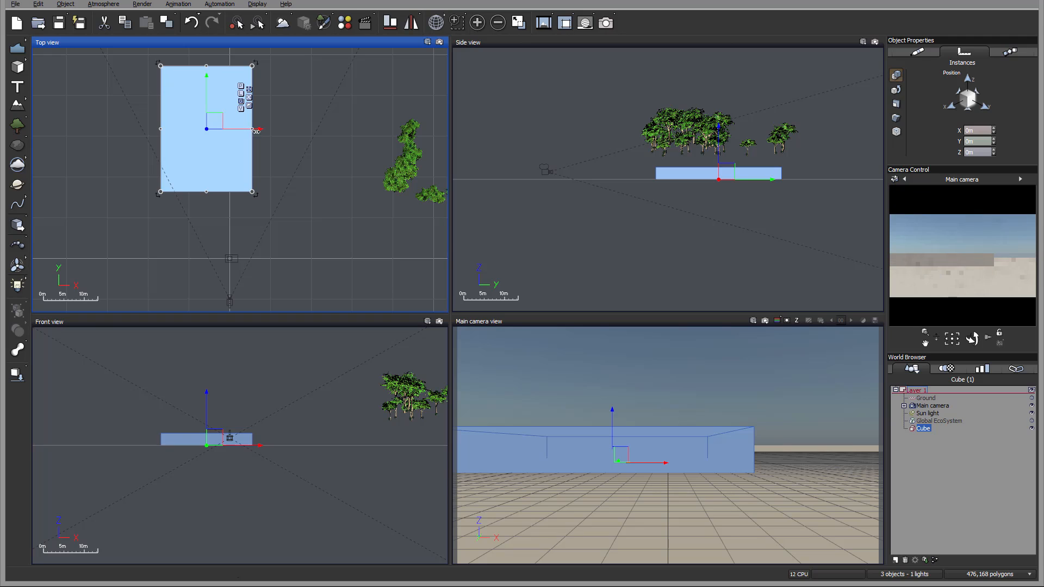
drag(259, 131, 303, 131)
drag(236, 120, 245, 163)
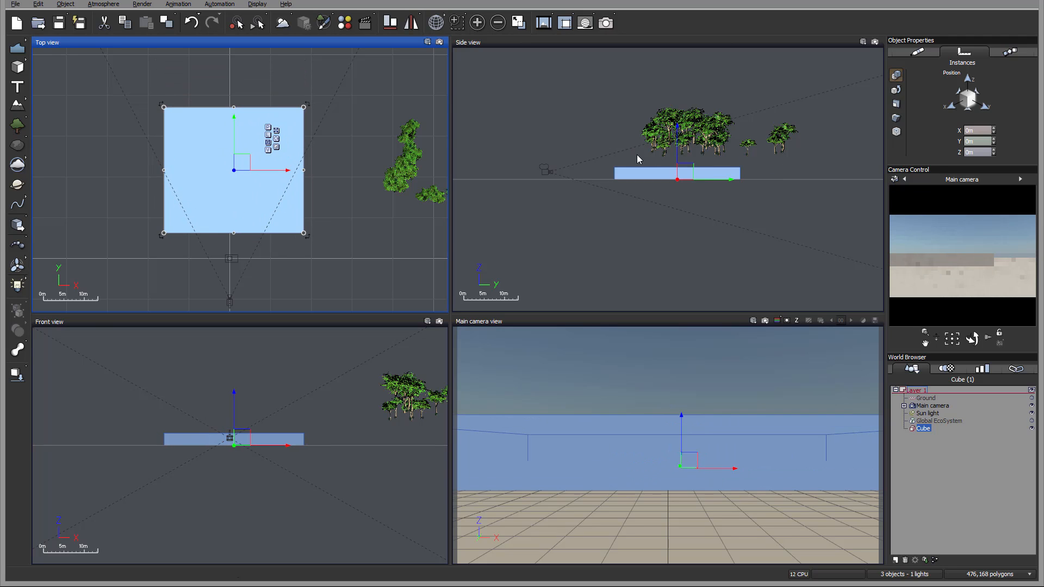
click(684, 169)
mouse_move(678, 168)
mouse_down()
mouse_move(678, 181)
mouse_move(687, 168)
mouse_up()
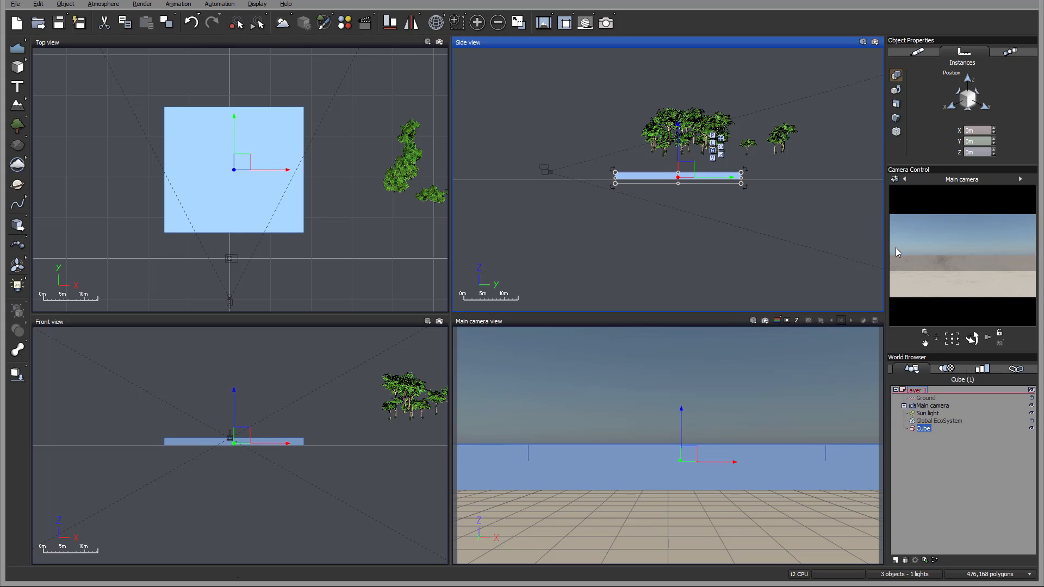
Reopen the EcoSystem Painter, restrict painting to the selected cube, and paint trees along the slab's edge with the Populate brush
click(324, 23)
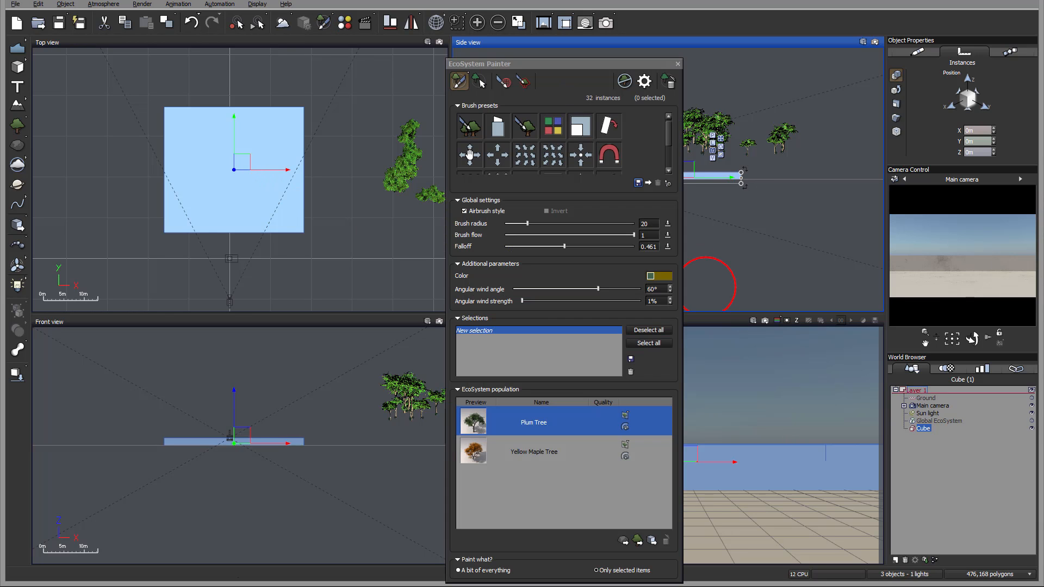
click(501, 83)
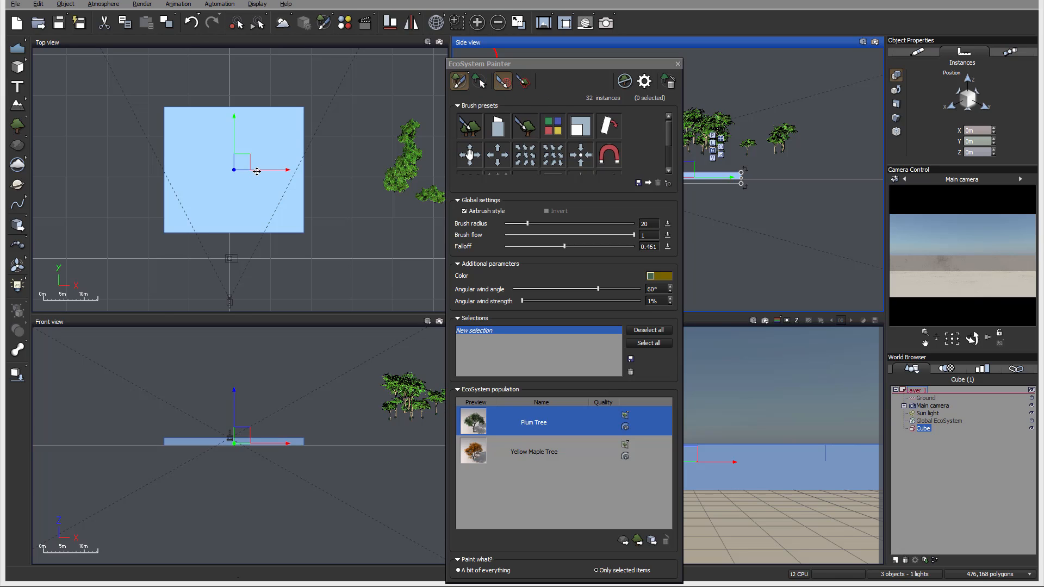
click(467, 130)
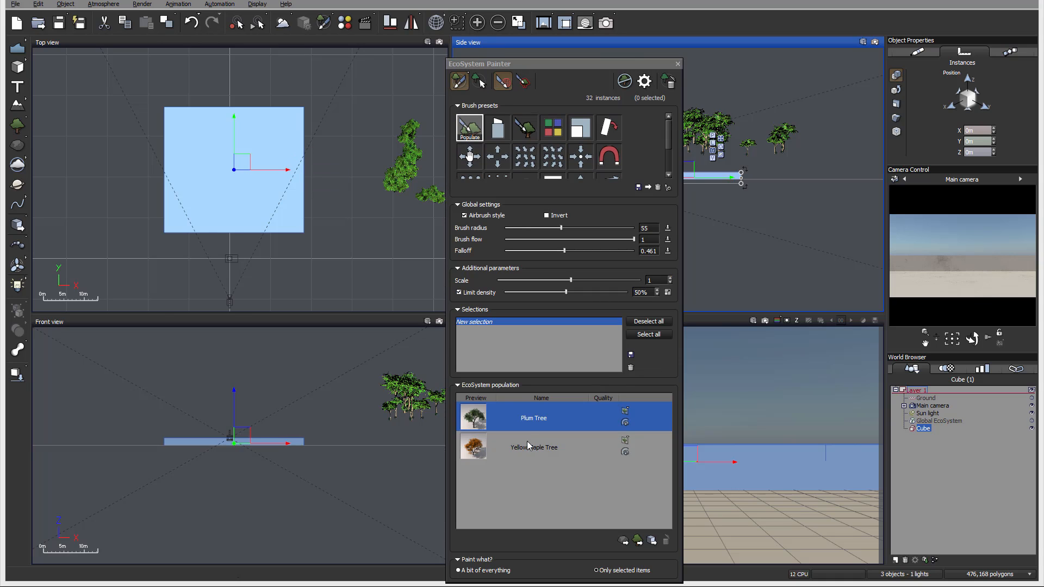
mouse_move(299, 145)
mouse_down()
mouse_move(285, 117)
mouse_move(294, 111)
mouse_move(327, 261)
mouse_up()
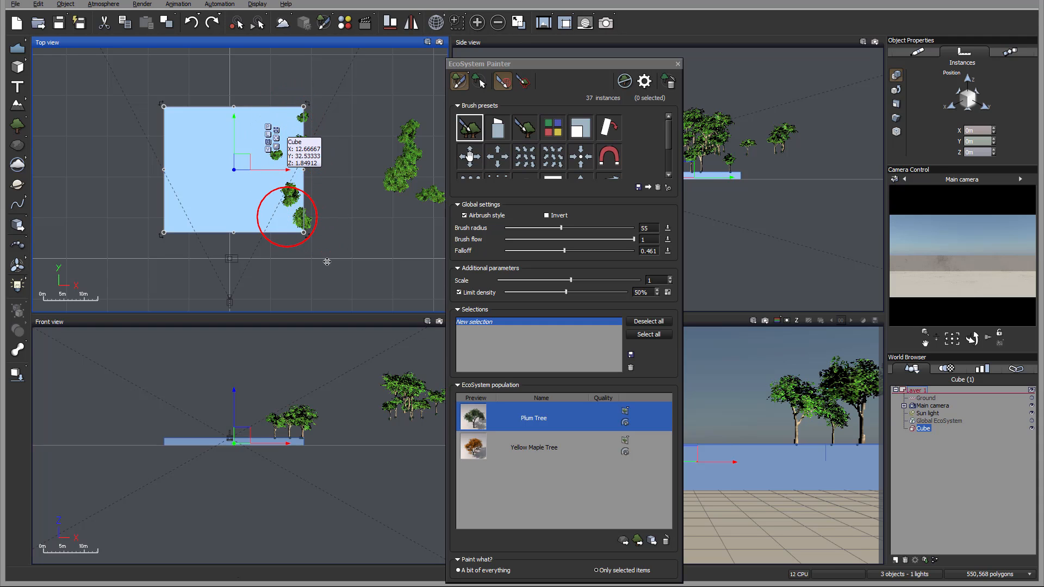
click(272, 222)
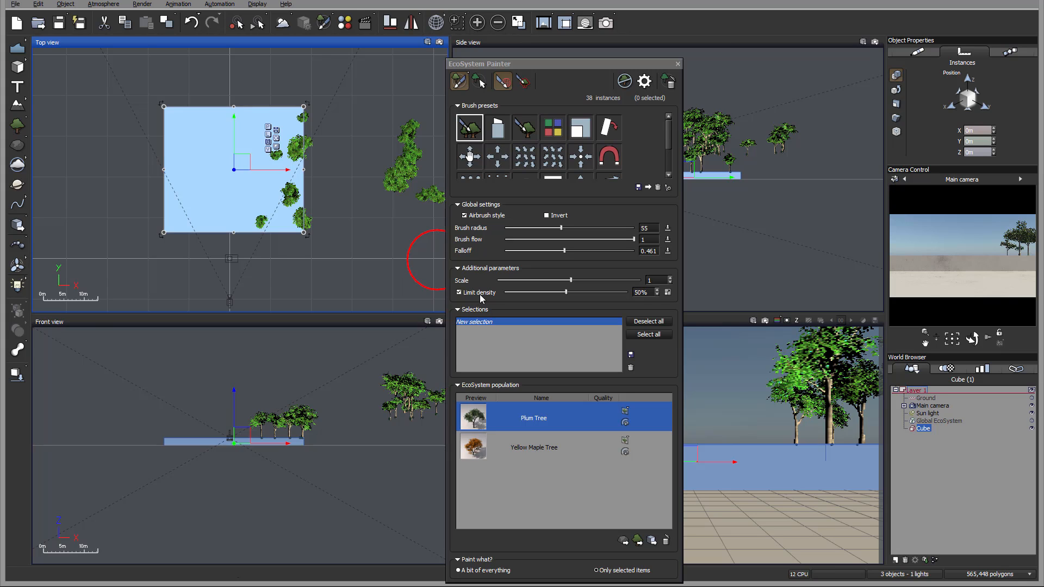
Turn off the brush's density limit and paint a dense forest over most of the slab
click(459, 293)
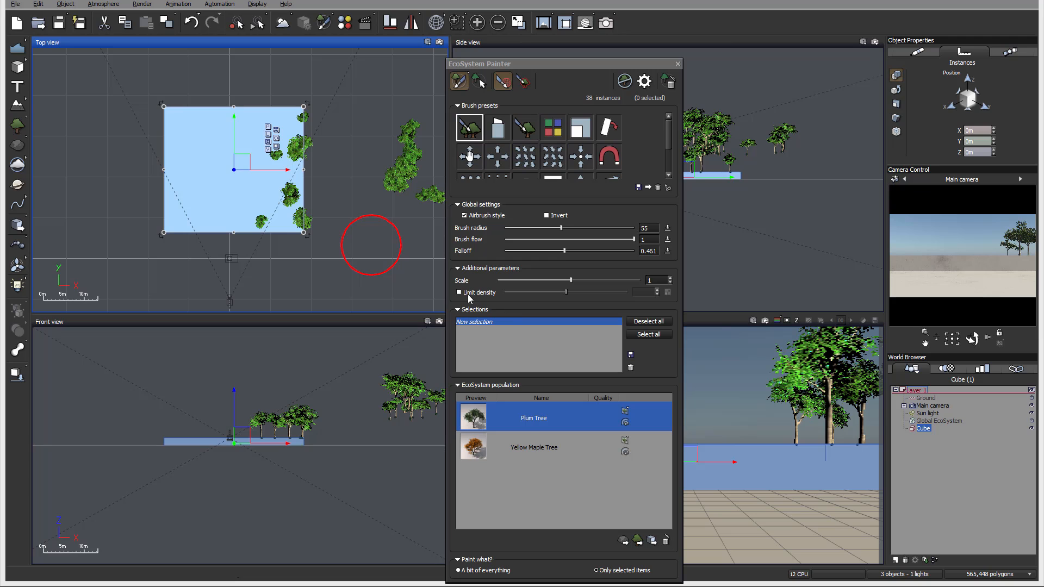
mouse_move(277, 182)
mouse_down()
mouse_move(269, 168)
mouse_move(275, 180)
mouse_move(248, 197)
mouse_move(228, 129)
mouse_move(294, 114)
mouse_move(214, 106)
mouse_move(191, 164)
mouse_move(299, 202)
mouse_up()
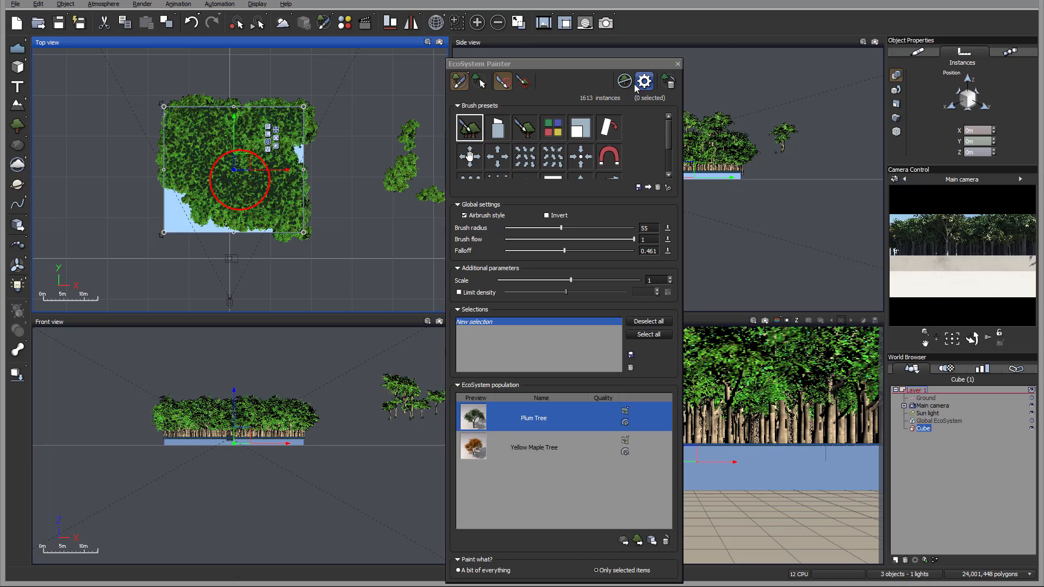
Clear all EcoSystem instances, lower the brush flow to 0.148, and paint scattered clumps of trees across the slab
click(671, 85)
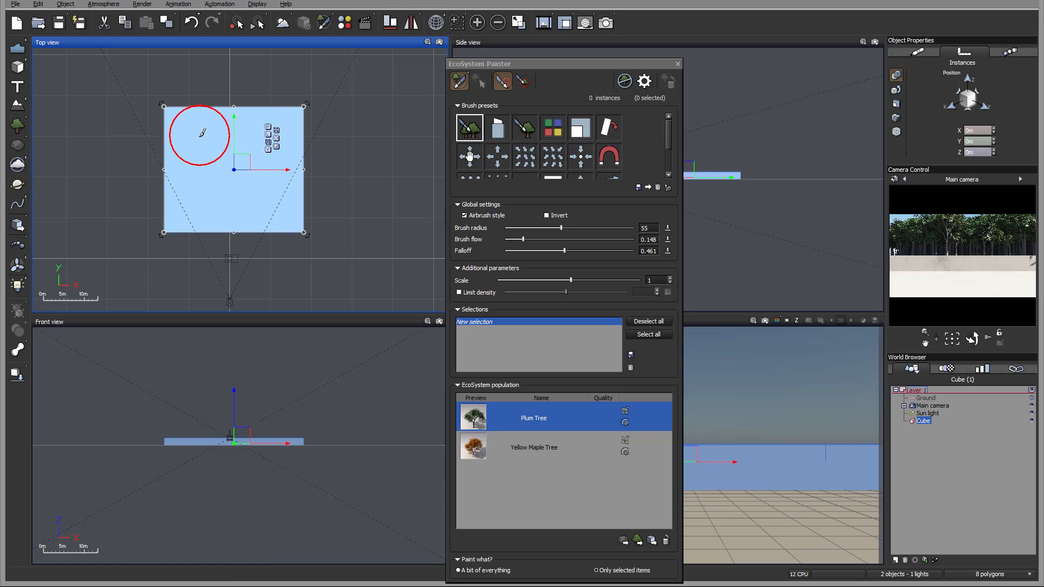
mouse_move(203, 133)
mouse_down()
mouse_move(205, 168)
mouse_move(250, 196)
mouse_move(275, 122)
mouse_move(175, 206)
mouse_move(210, 229)
mouse_move(299, 222)
mouse_move(308, 233)
mouse_move(292, 121)
mouse_move(426, 109)
mouse_move(168, 129)
mouse_move(177, 175)
mouse_move(392, 206)
mouse_up()
right_drag(364, 217, 363, 247)
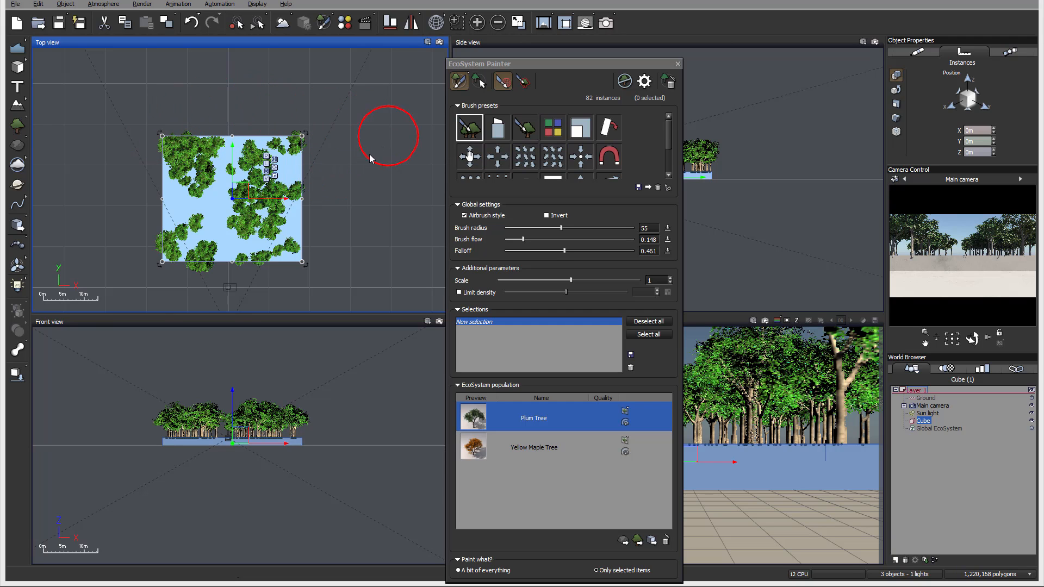
mouse_move(306, 132)
right_down()
mouse_move(309, 166)
mouse_move(324, 147)
right_up()
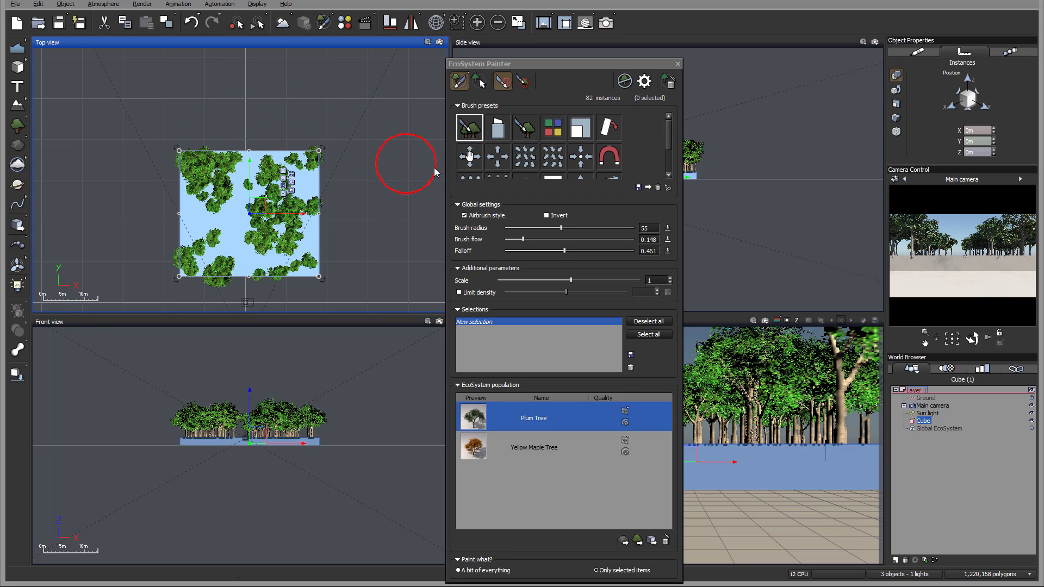
right_drag(340, 210, 325, 178)
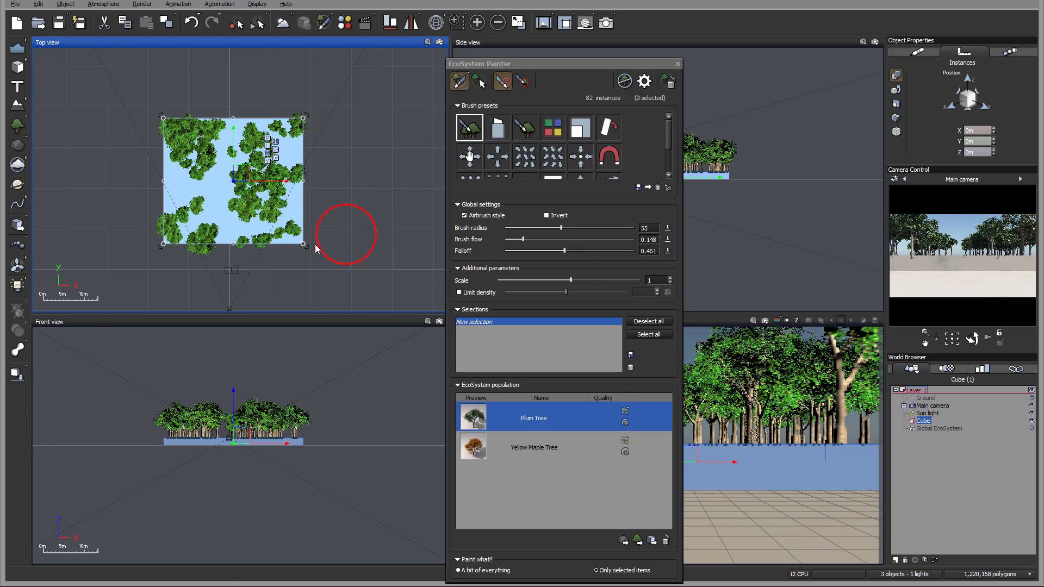
right_drag(273, 104, 296, 116)
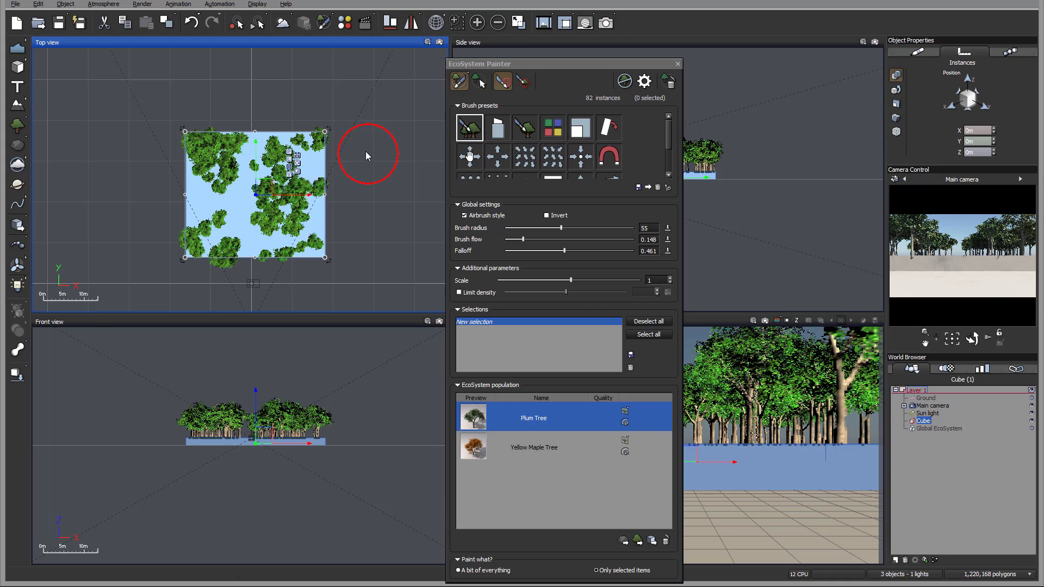
right_drag(368, 153, 314, 139)
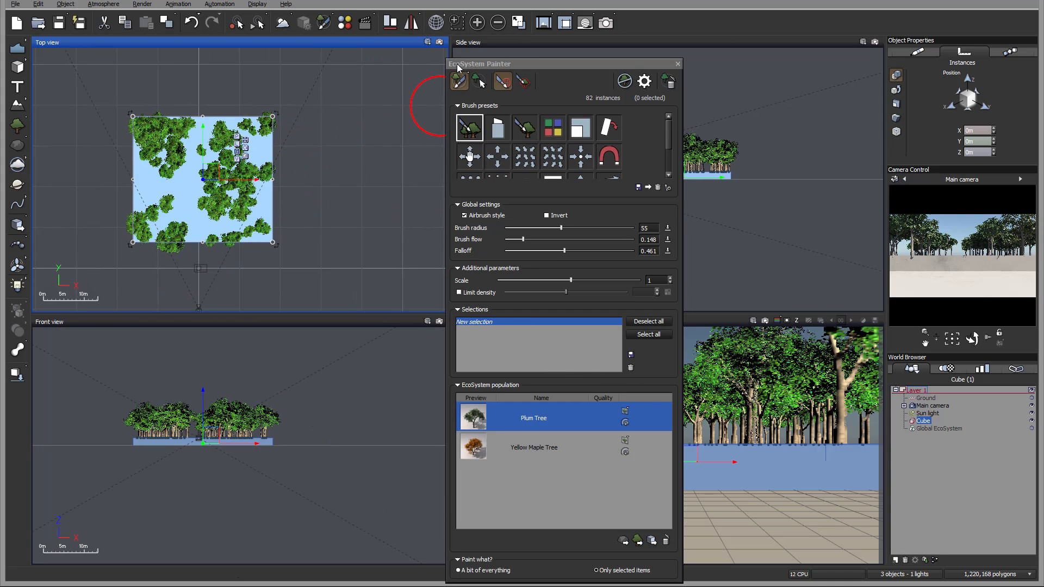
right_drag(276, 129, 309, 151)
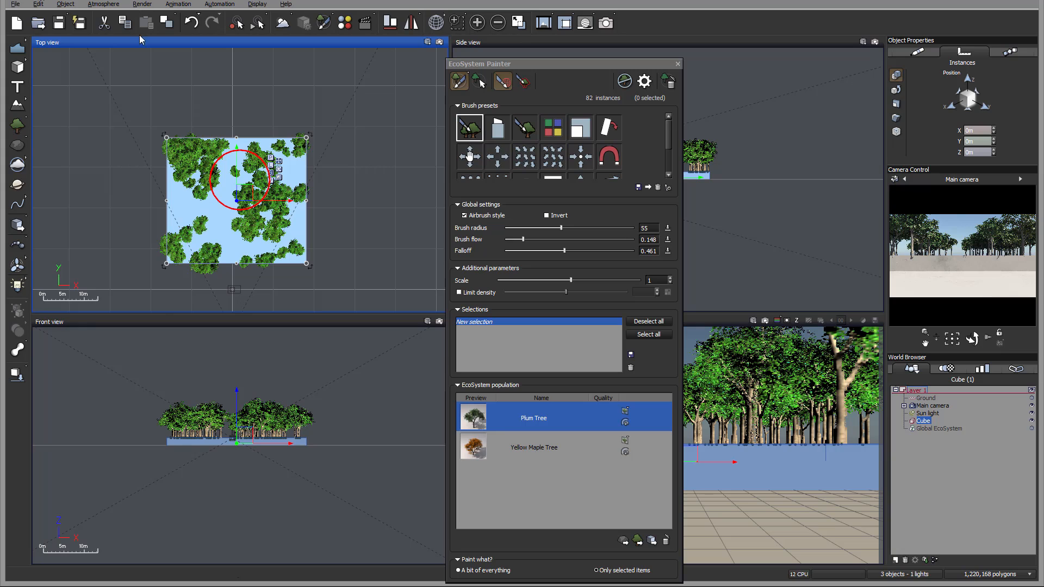
right_drag(350, 141, 333, 118)
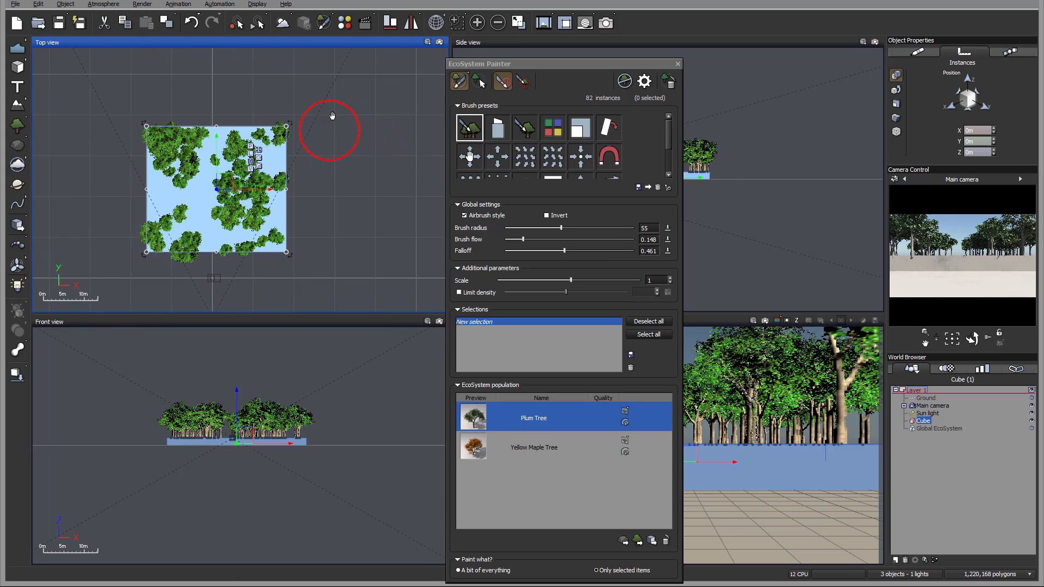